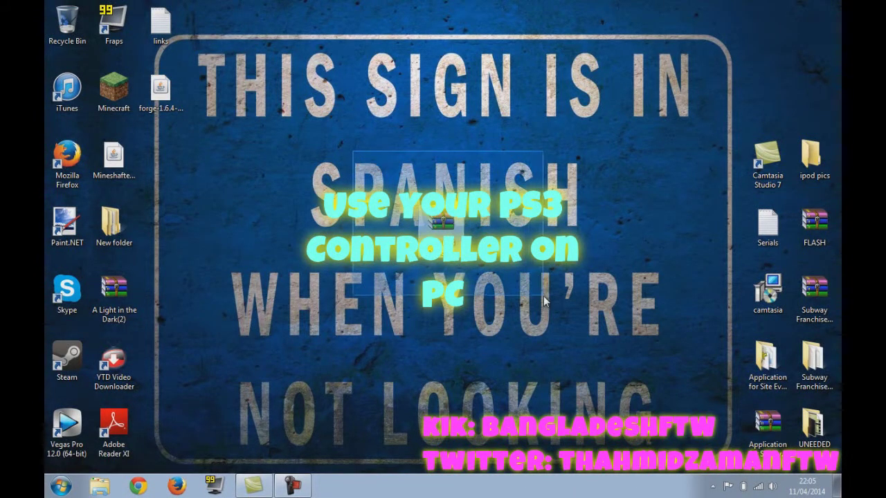
drag(556, 185, 324, 287)
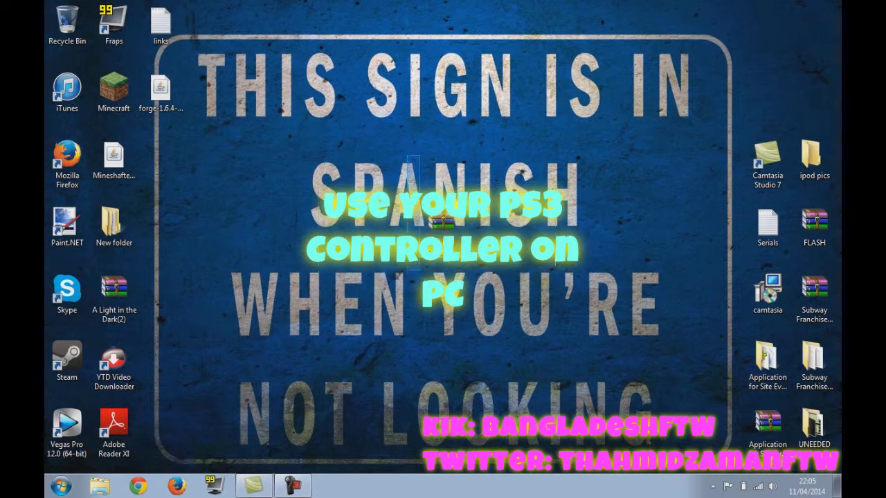
drag(554, 280, 516, 304)
- Check the PLAYSTATION(R)3 Controller entry in Devices and Printers, and close the window
click(60, 486)
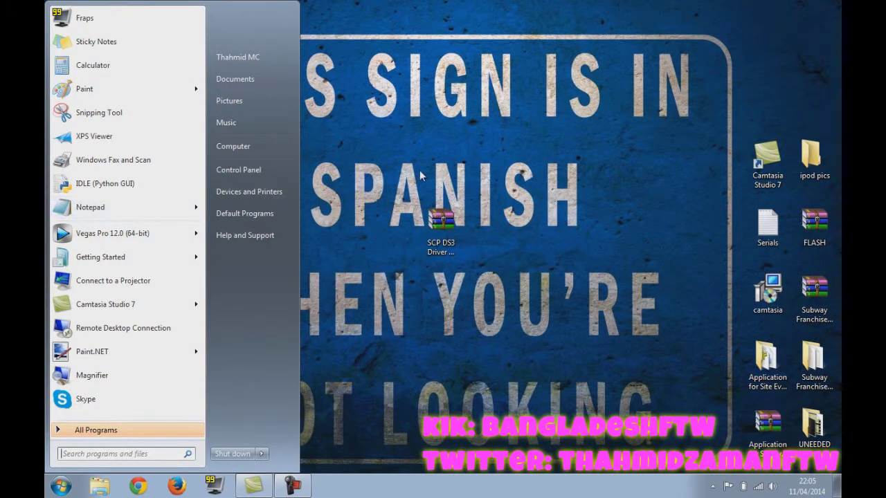
click(288, 197)
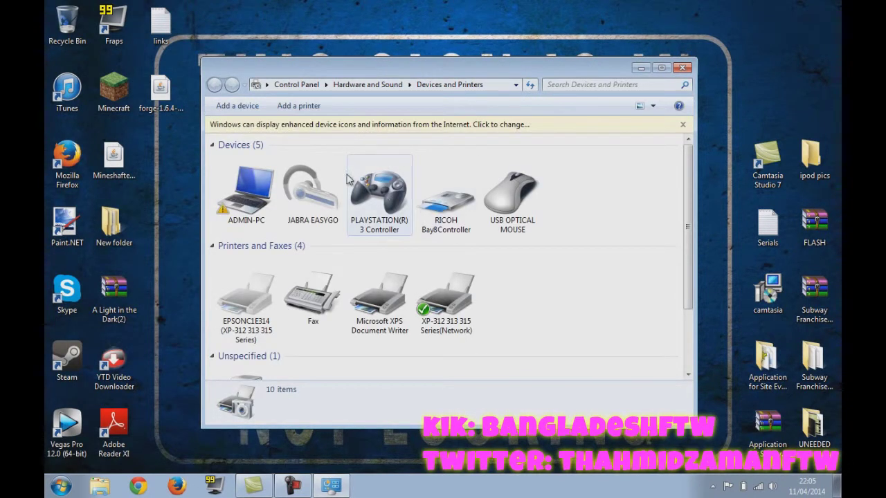
click(381, 188)
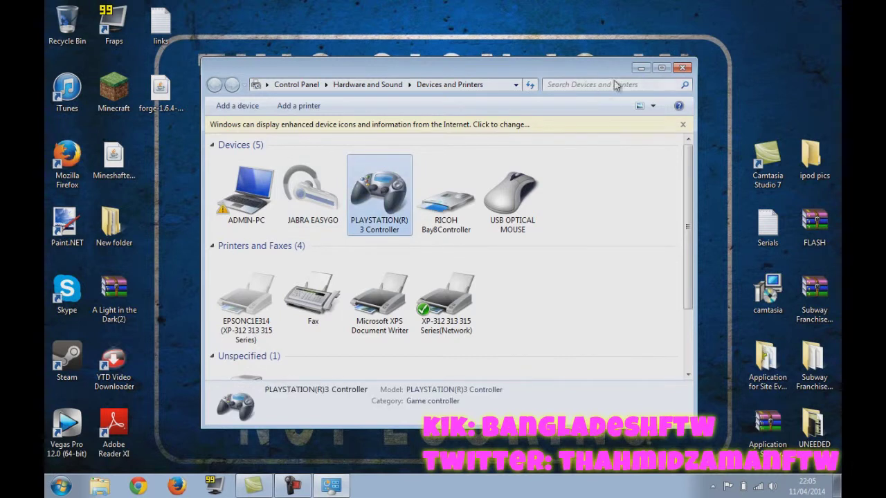
click(682, 67)
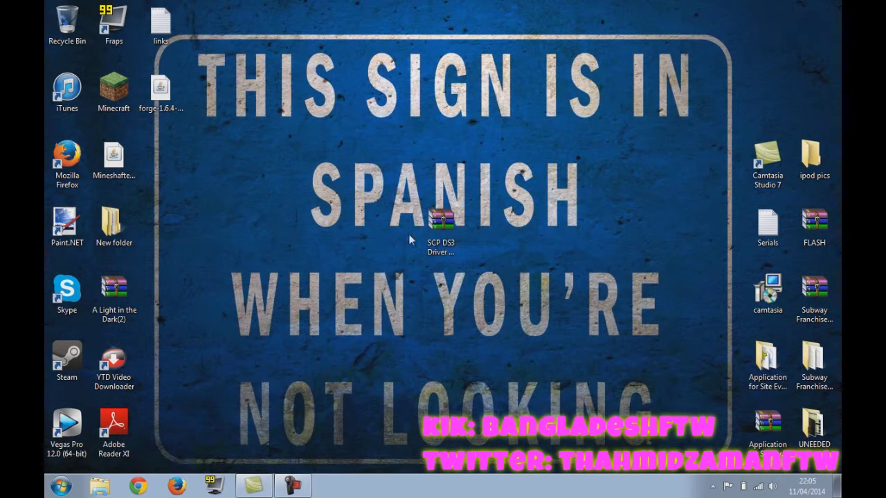
- Extract the SCP DS3 Driver Package archive into its own folder on the desktop
click(433, 232)
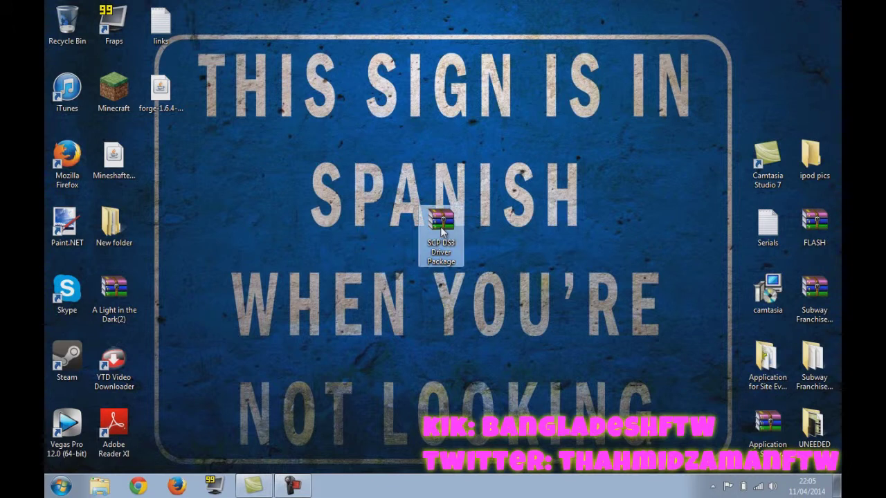
right_click(439, 226)
click(489, 277)
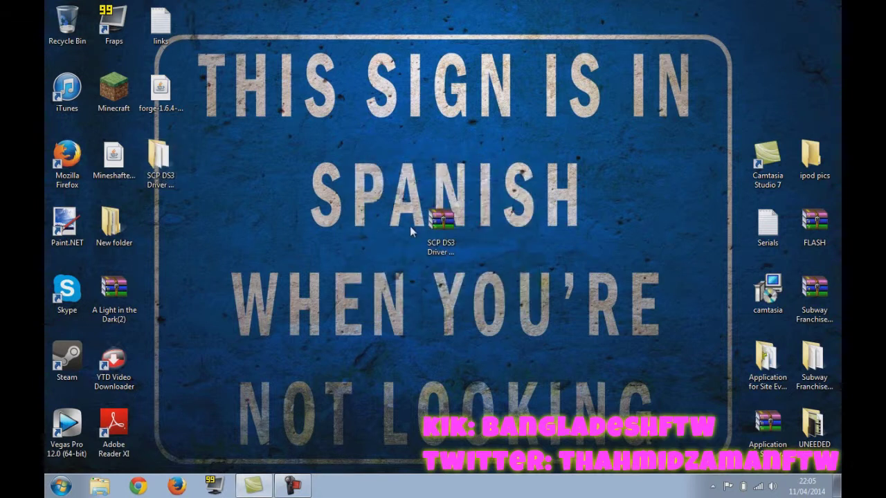
- Launch the Xbox360_64Eng installer from the extracted package's Xbox 360 Controller Drivers, Win 7-8 64bit folder
double_click(410, 226)
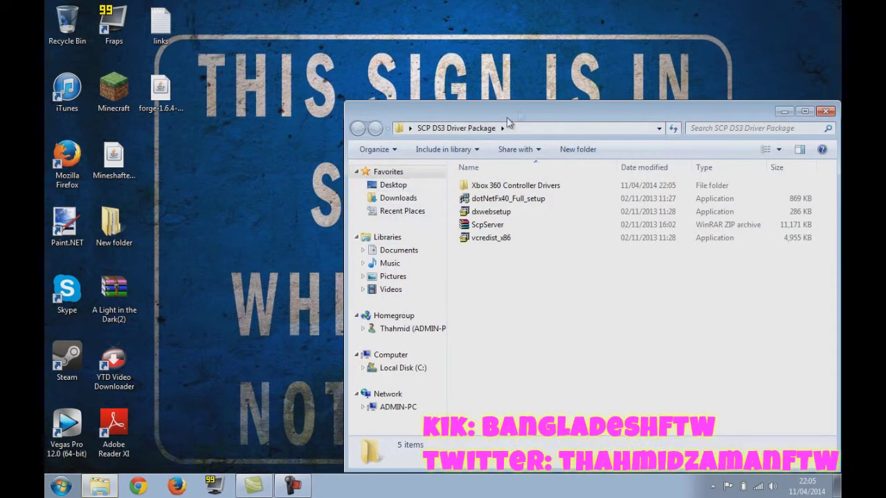
drag(507, 118, 387, 79)
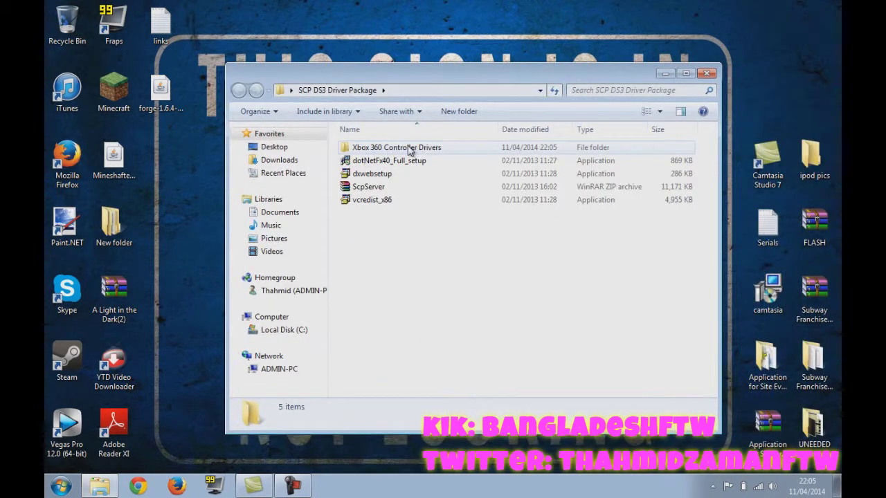
double_click(409, 149)
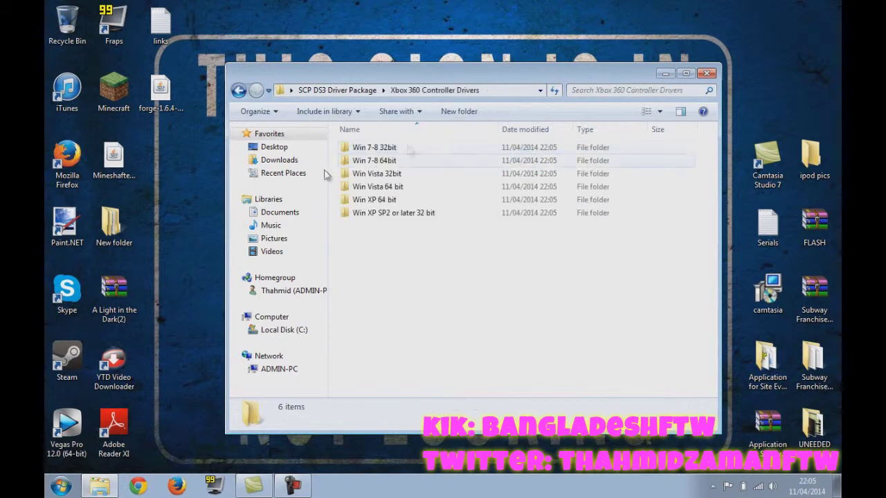
double_click(401, 161)
click(450, 152)
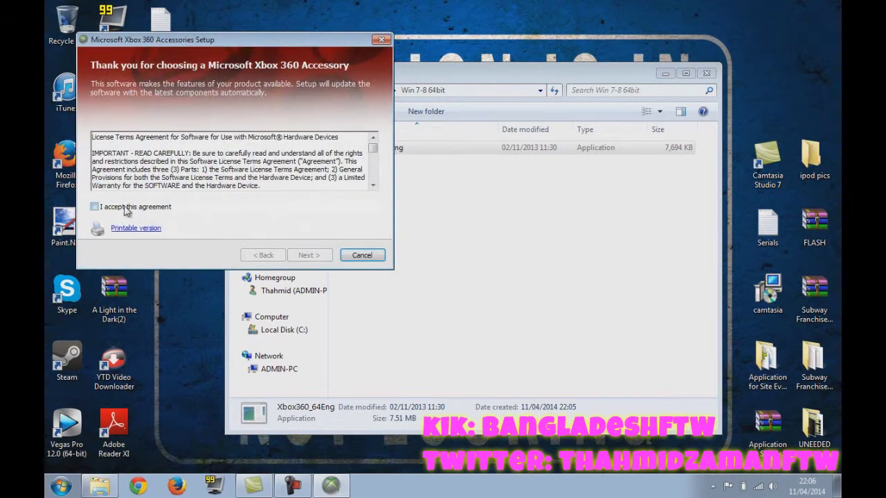
- Accept the Xbox 360 Accessories licence agreement and carry the installation through to the end
click(125, 207)
click(309, 255)
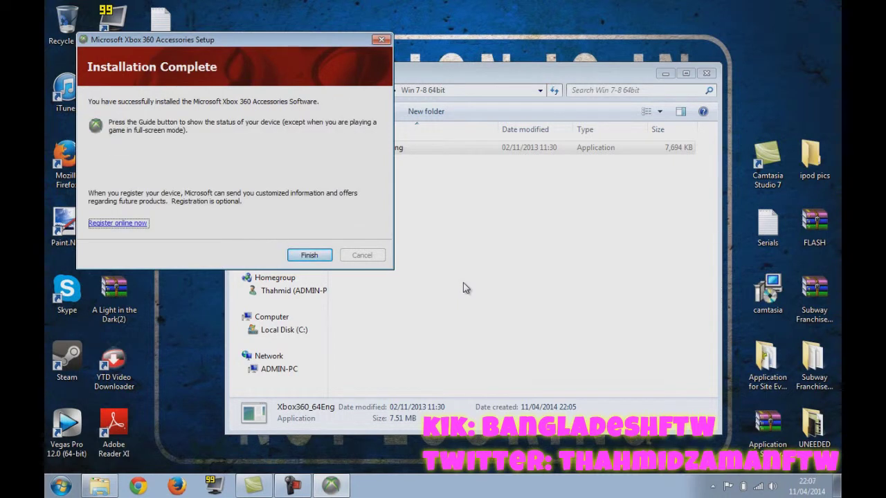
click(309, 255)
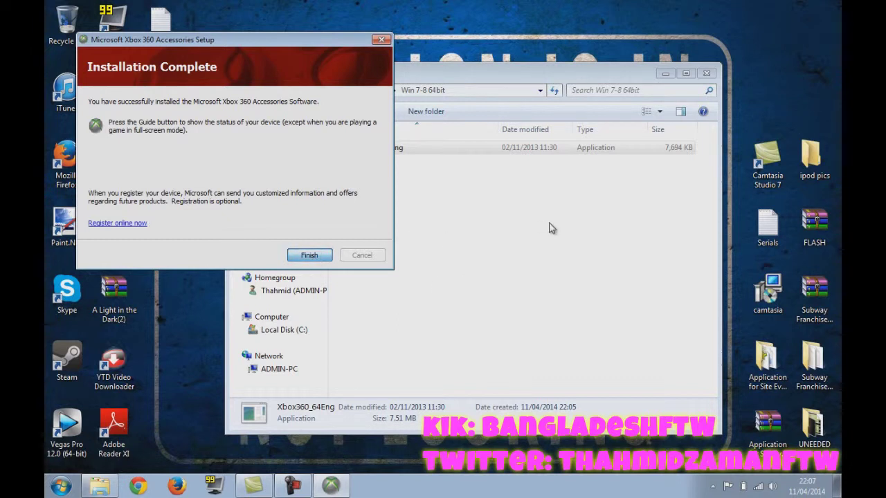
drag(575, 223, 484, 302)
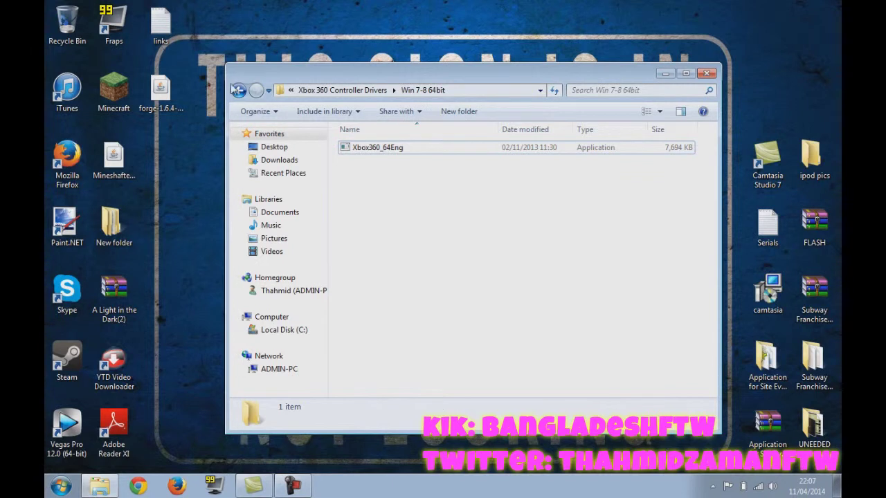
- Return to the SCP DS3 Driver Package folder, try to install .NET Framework 4 with dotNetFx40_Full_setup, and close its setup
click(237, 92)
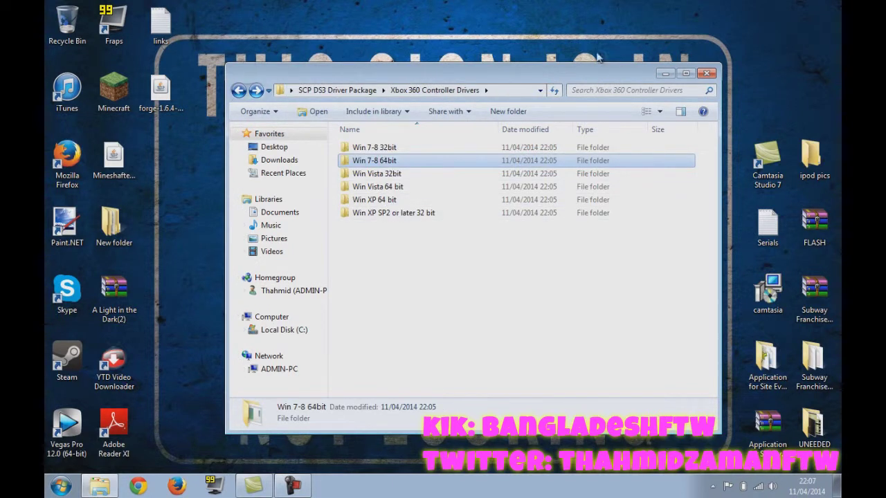
click(238, 91)
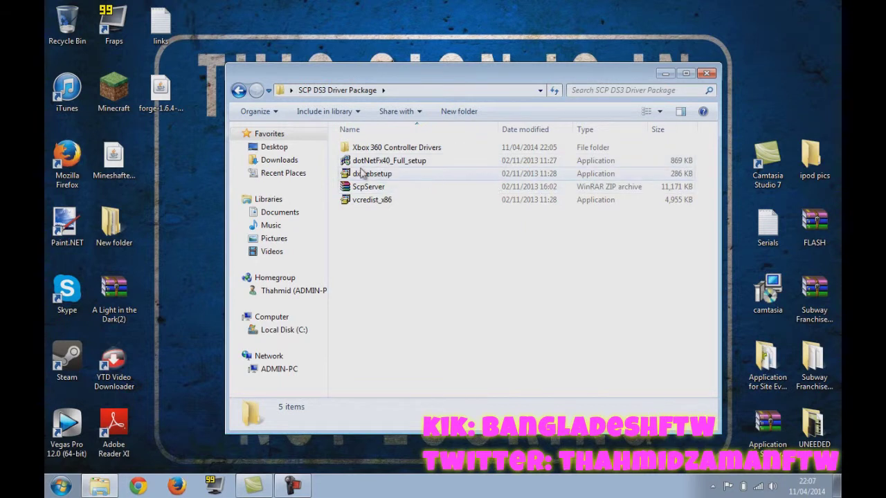
click(403, 163)
double_click(403, 163)
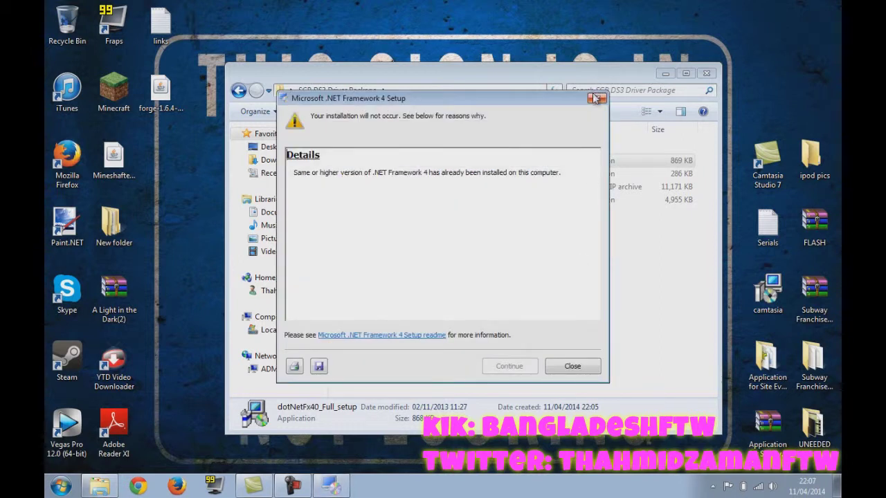
click(596, 99)
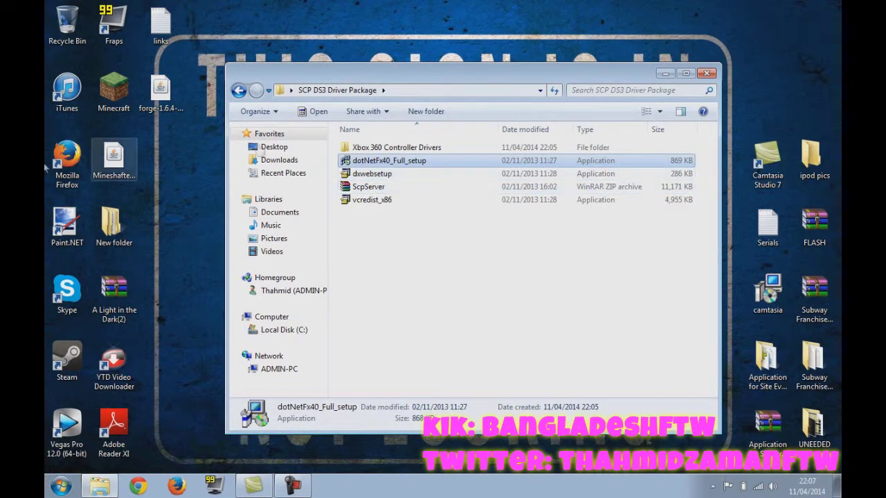
- Run dxwebsetup, accept the DirectX licence agreement and complete the setup wizard
click(404, 175)
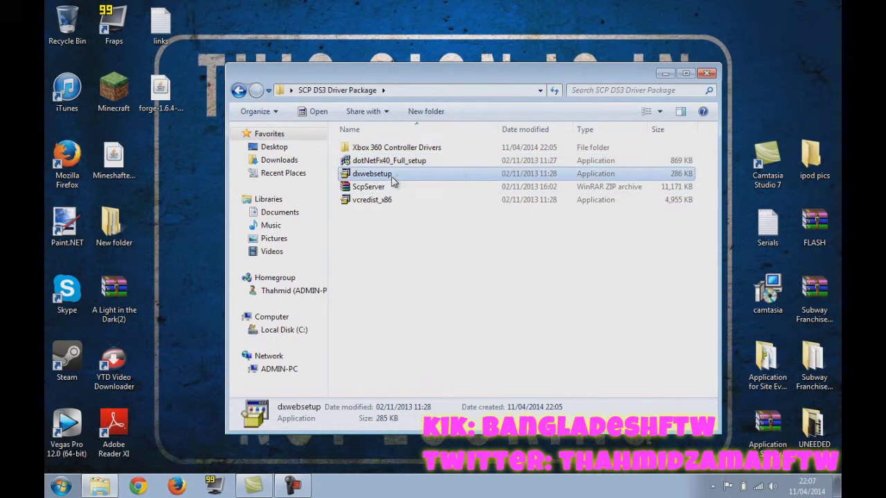
double_click(503, 180)
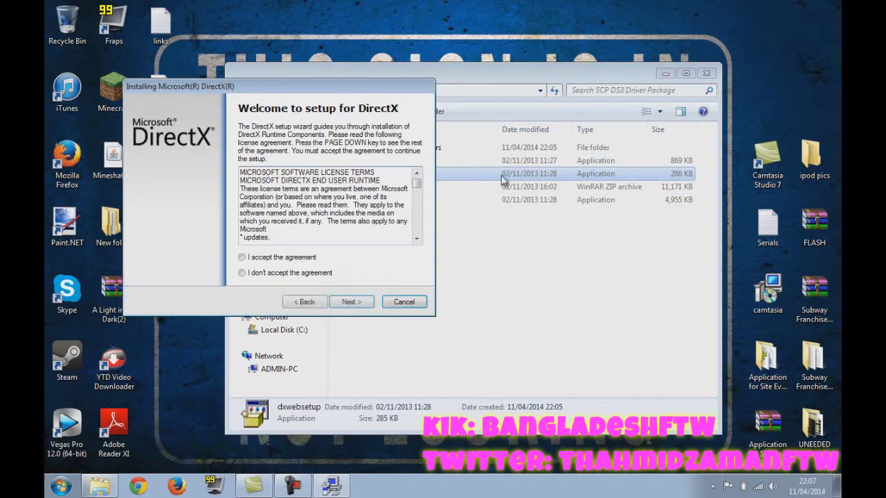
click(280, 258)
click(350, 302)
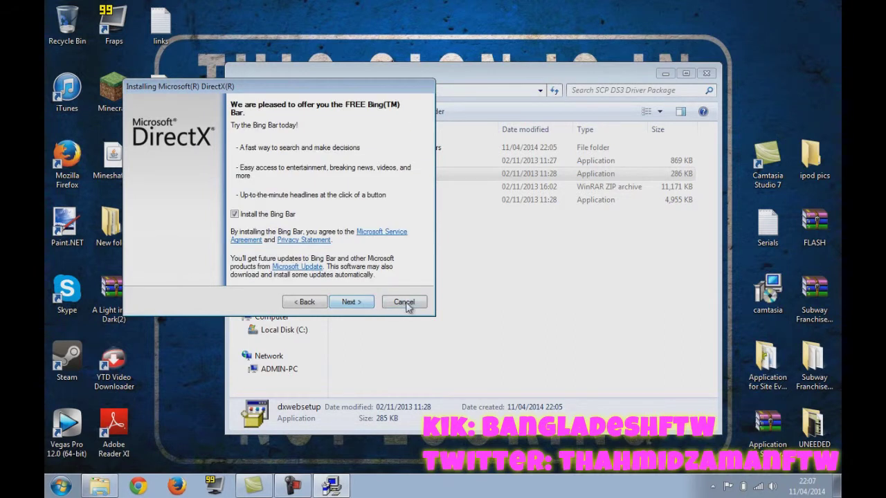
click(356, 303)
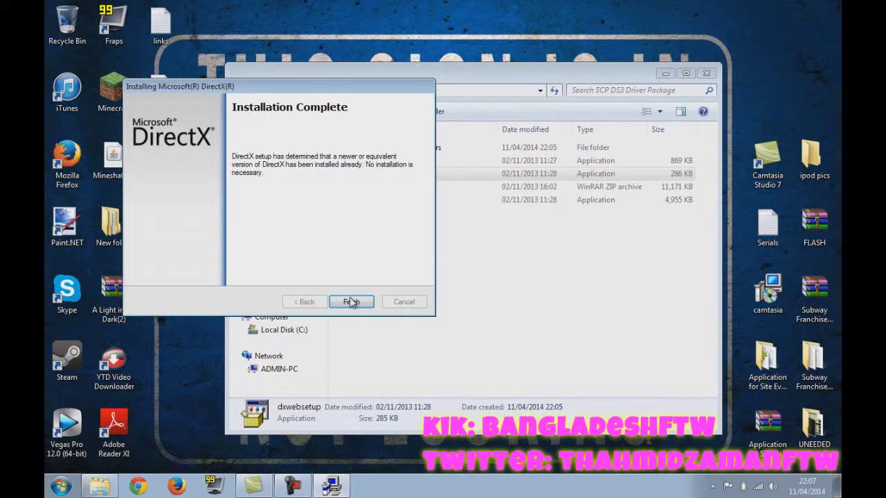
click(352, 302)
drag(537, 251, 482, 281)
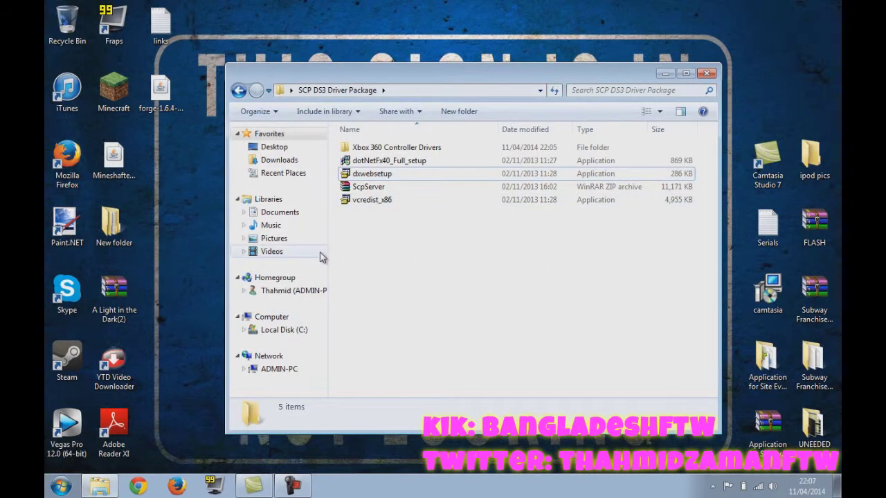
- Install the Microsoft Visual C++ 2010 x86 Redistributable from vcredist_x86, accepting its license terms
double_click(386, 200)
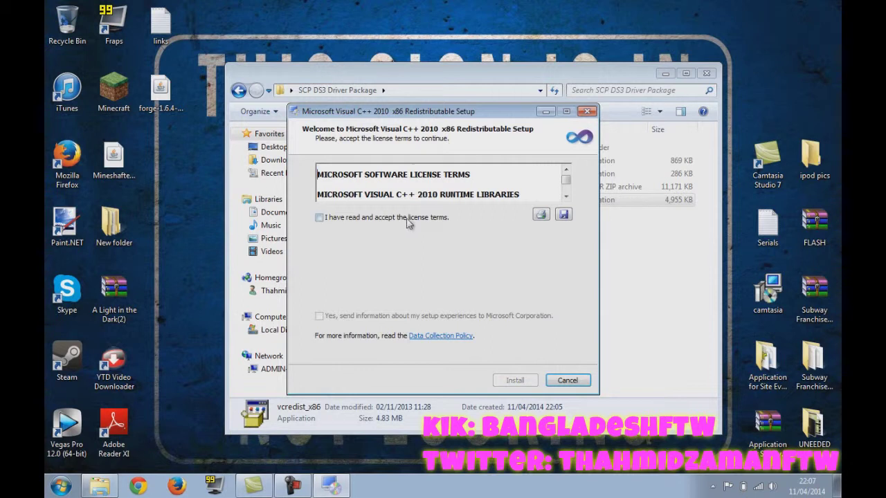
click(408, 218)
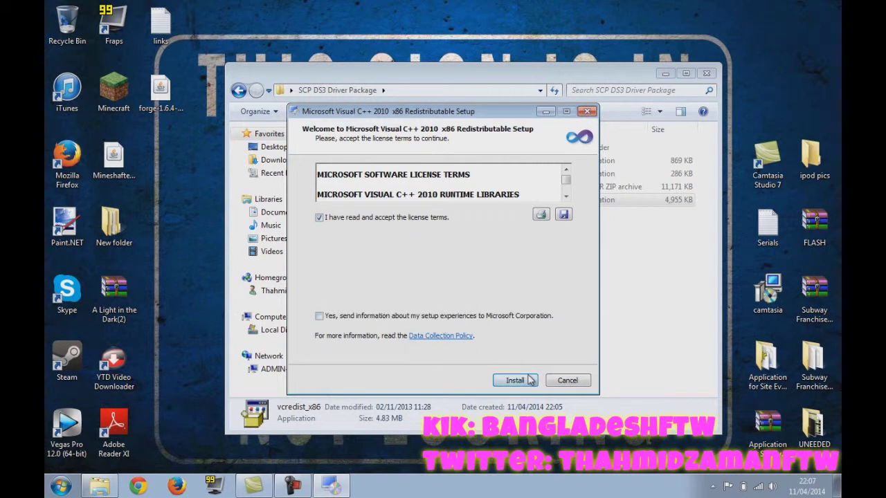
click(530, 381)
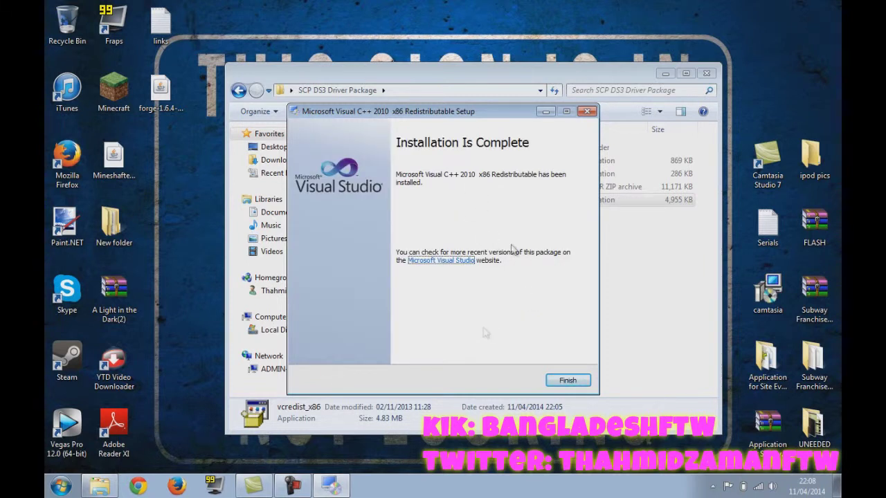
click(579, 382)
click(578, 383)
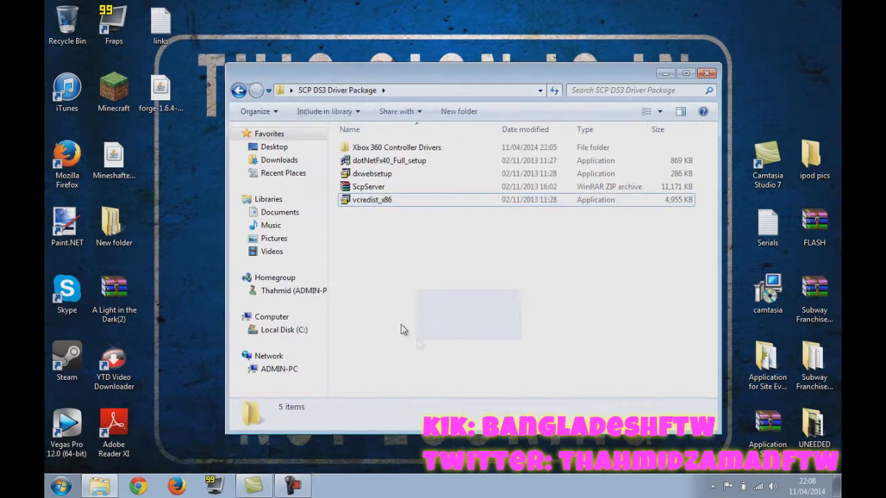
- Extract the ScpServer archive into its own ScpServer folder and open the inner ScpServer folder containing bin and Source
right_click(357, 191)
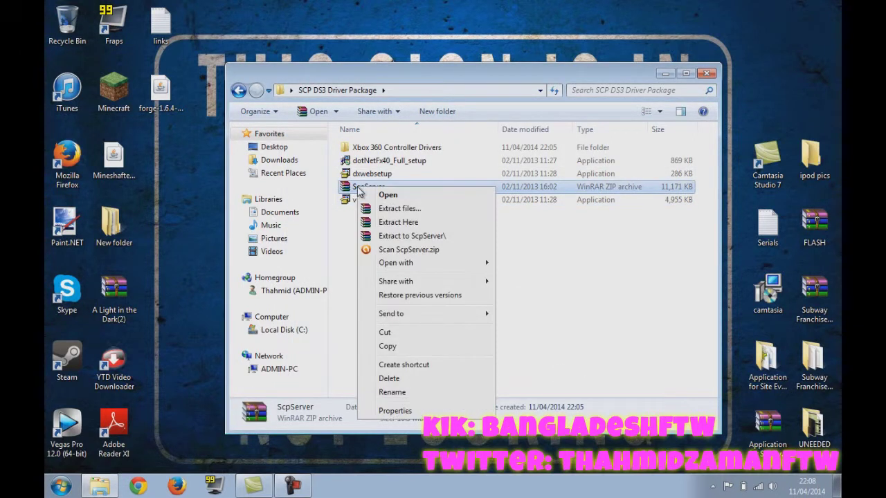
click(423, 238)
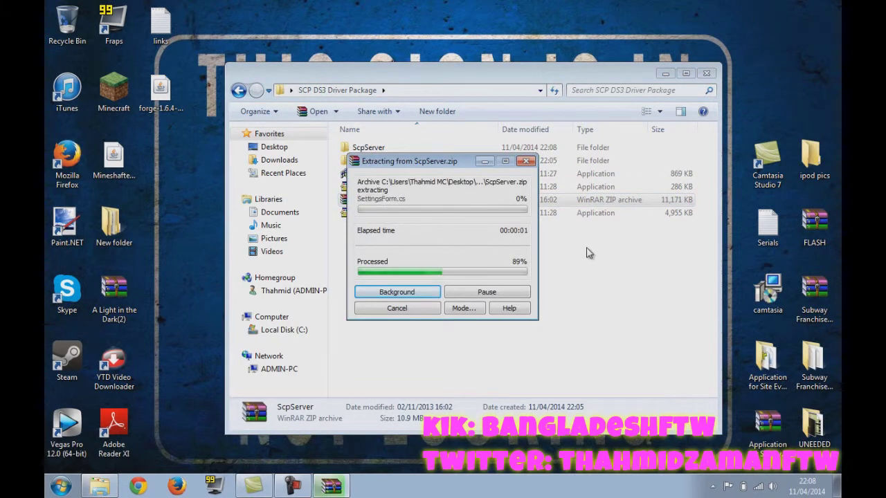
double_click(380, 148)
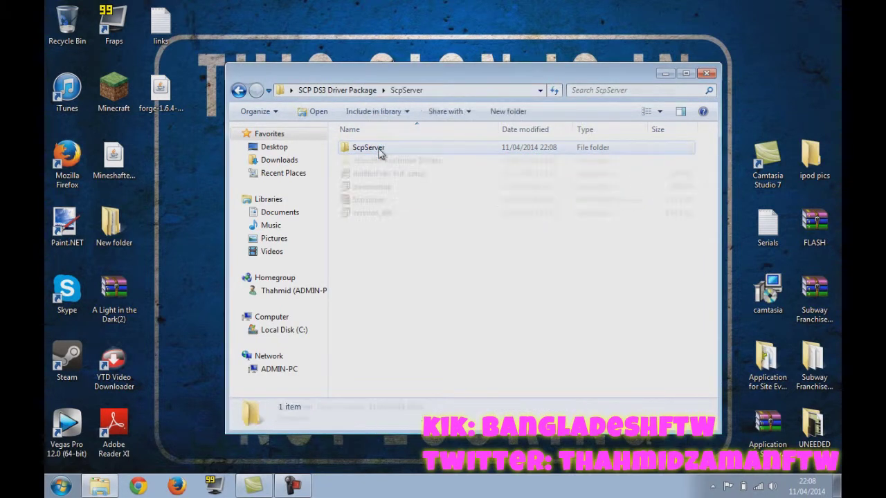
double_click(380, 148)
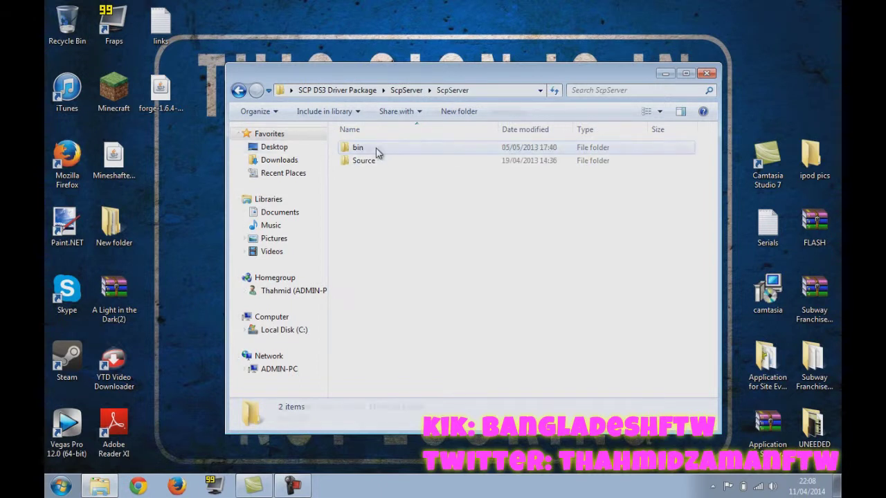
mouse_move(374, 199)
mouse_down()
mouse_move(366, 150)
mouse_move(369, 192)
mouse_up()
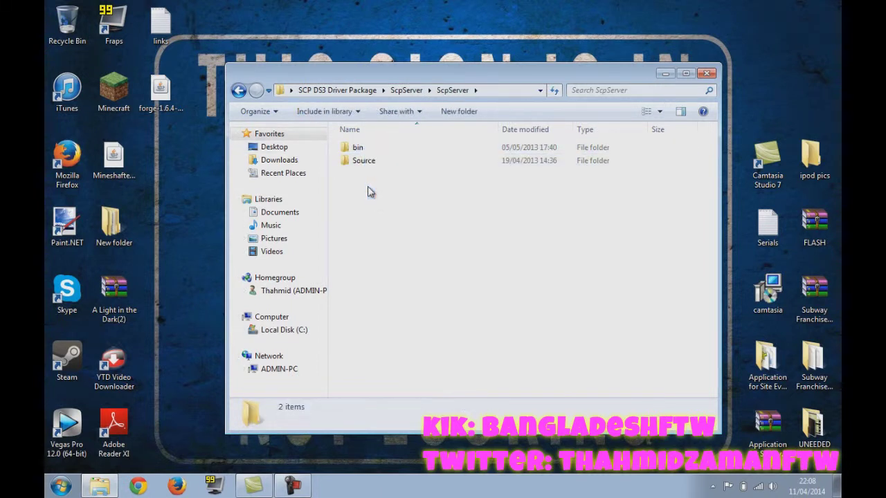
- Open the Program Files folder on Local Disk (C:) in a second Explorer window
click(61, 487)
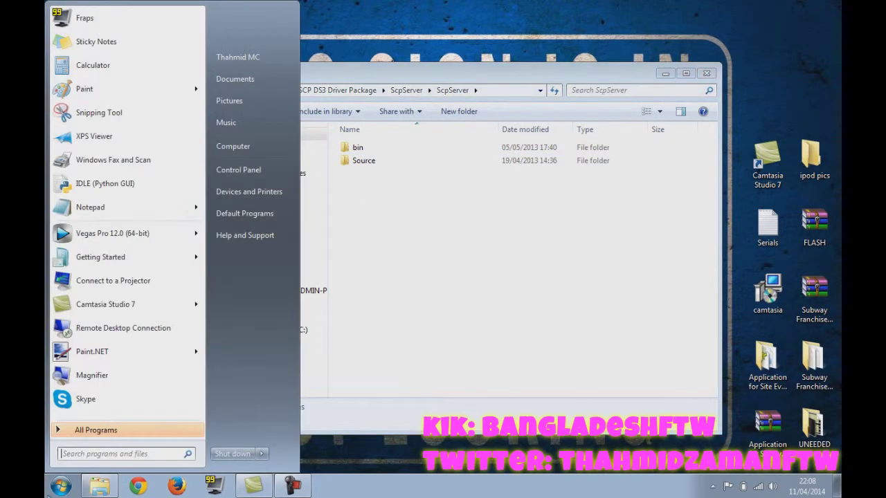
click(243, 147)
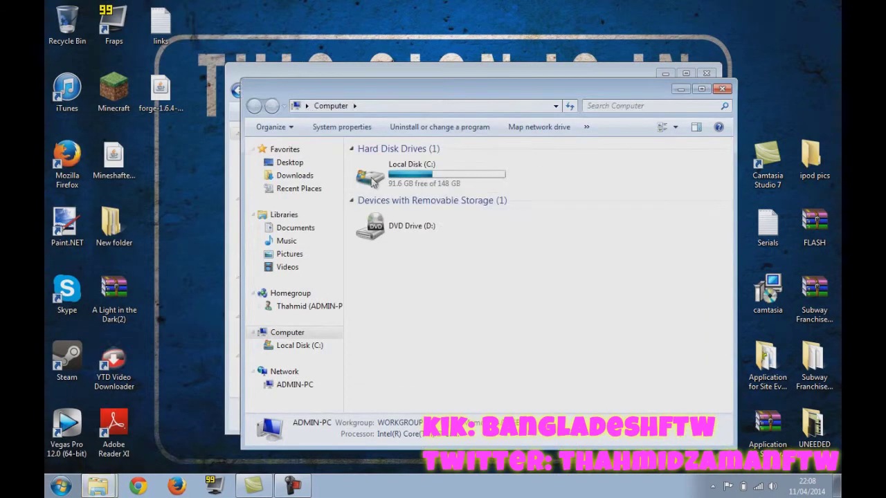
double_click(459, 172)
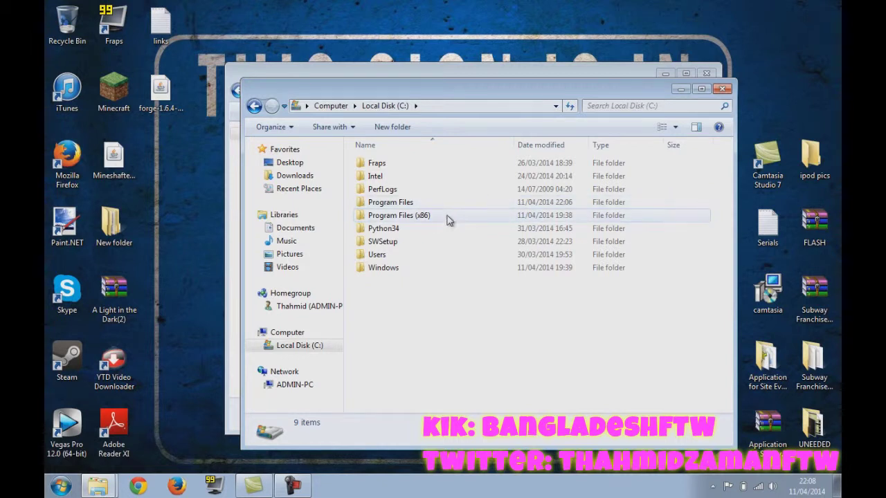
double_click(423, 209)
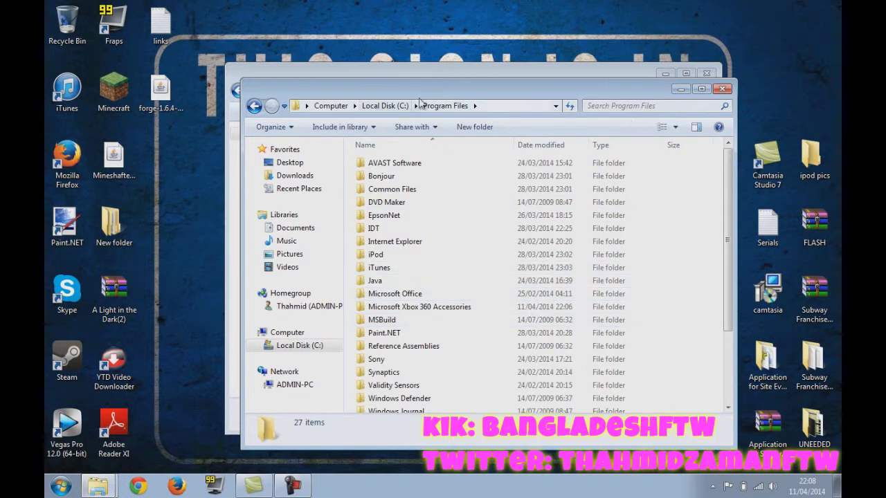
click(254, 106)
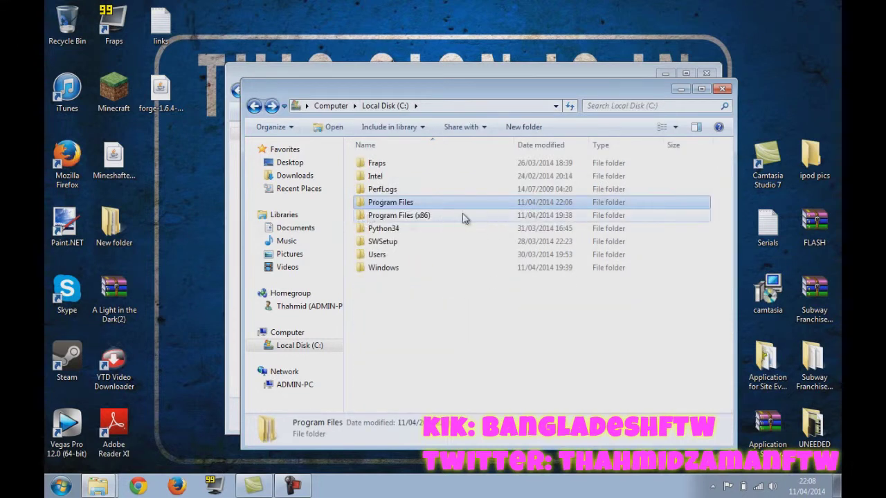
double_click(414, 209)
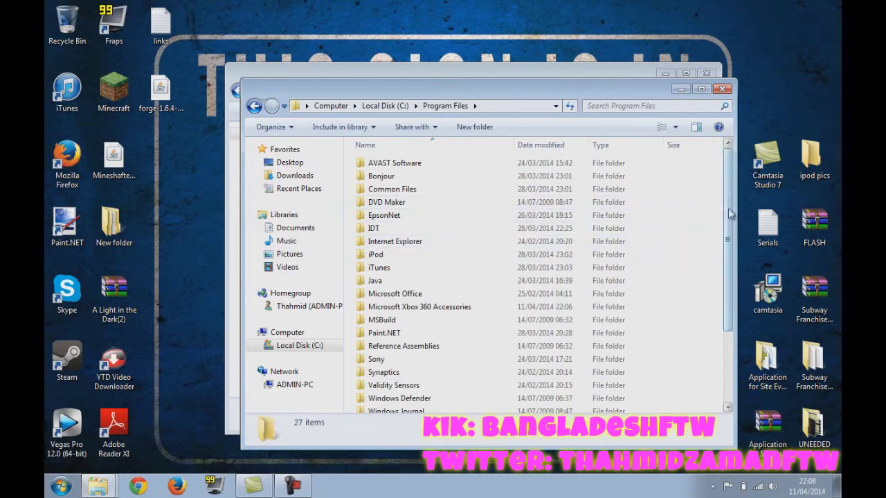
drag(628, 95, 638, 82)
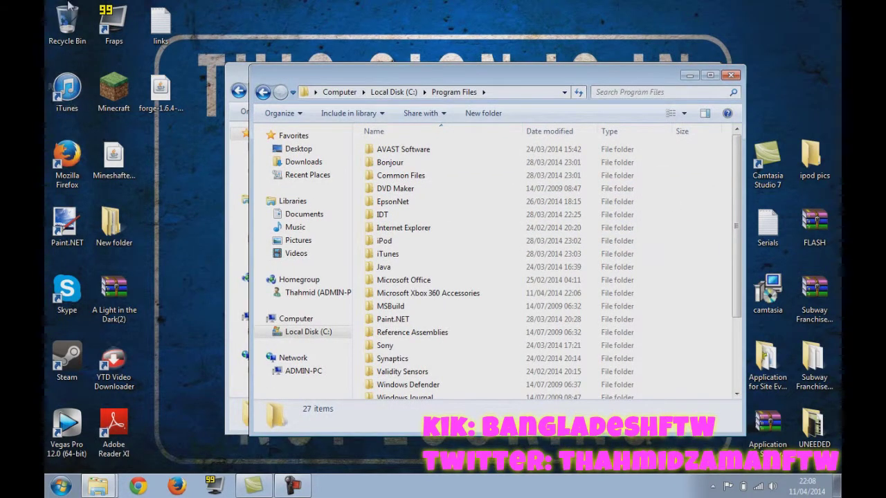
- Open Notepad and set its font to Lucida Console, Bold, size 28
key(super)
click(90, 207)
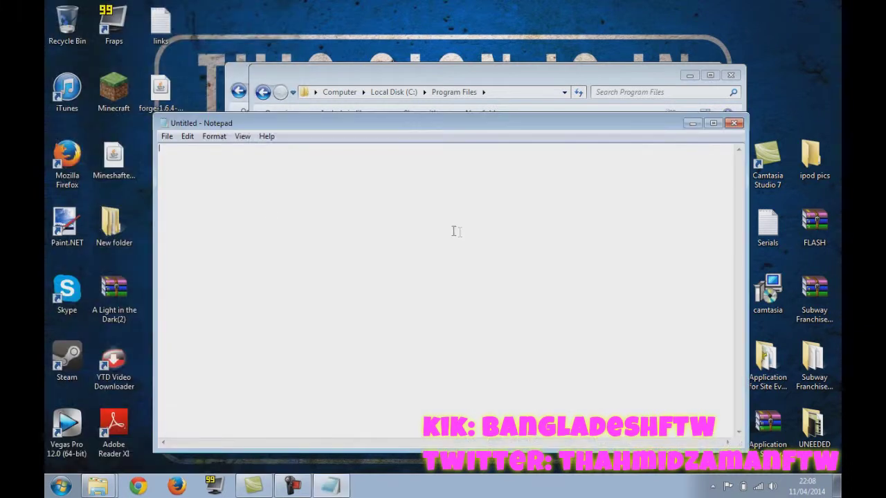
click(185, 136)
click(224, 169)
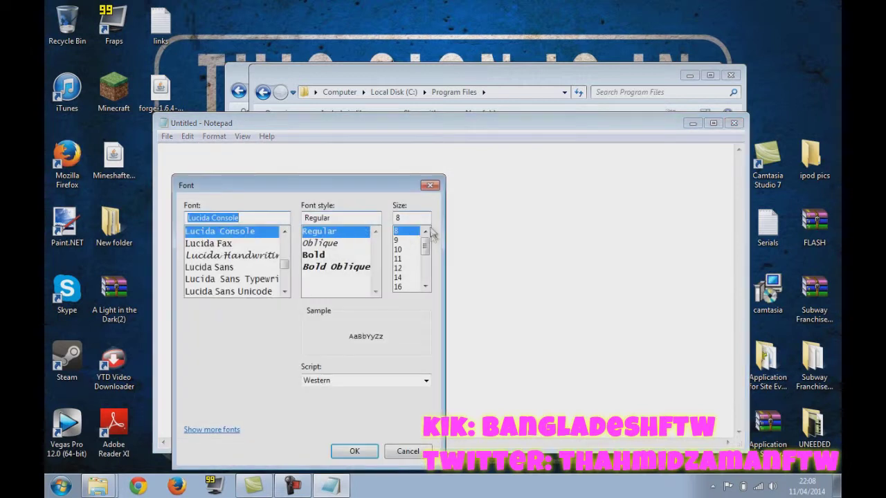
drag(426, 247, 425, 271)
click(407, 258)
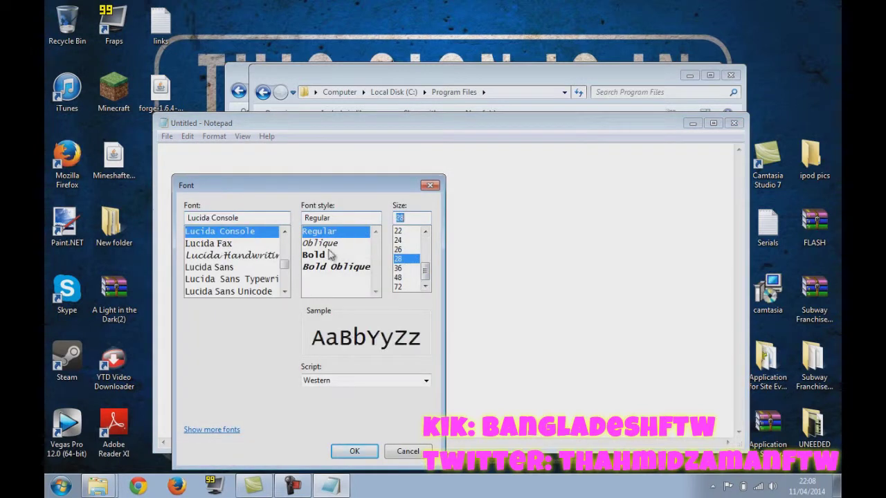
click(325, 255)
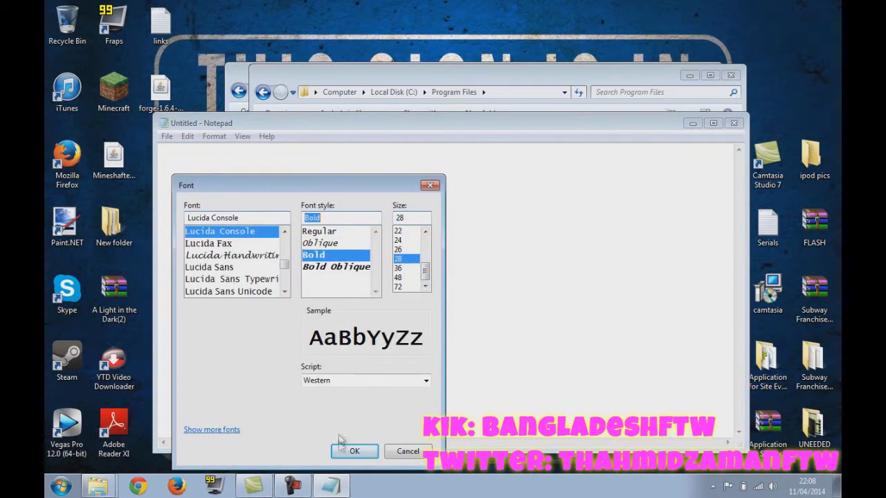
click(344, 452)
- Write "Scarlet.crush Productions" in Notepad, copy the text, and close Notepad without saving
text(S)
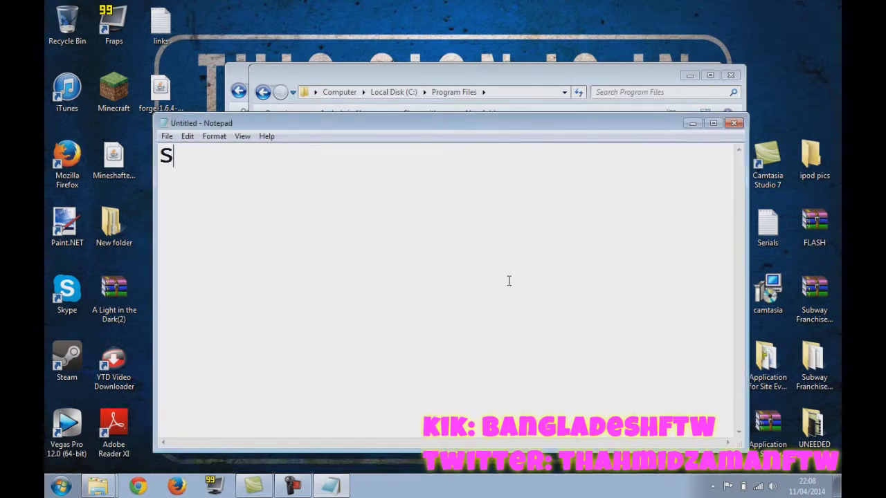
text(carlet.cr)
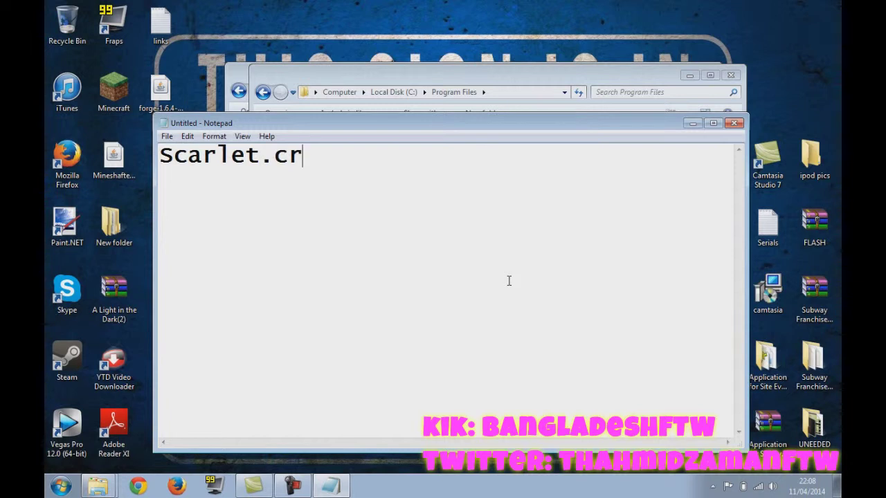
text(ush )
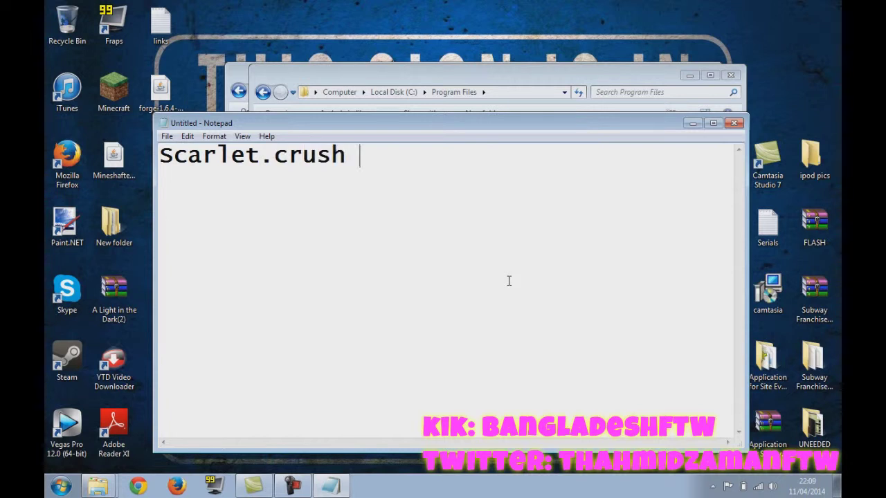
text(Productio)
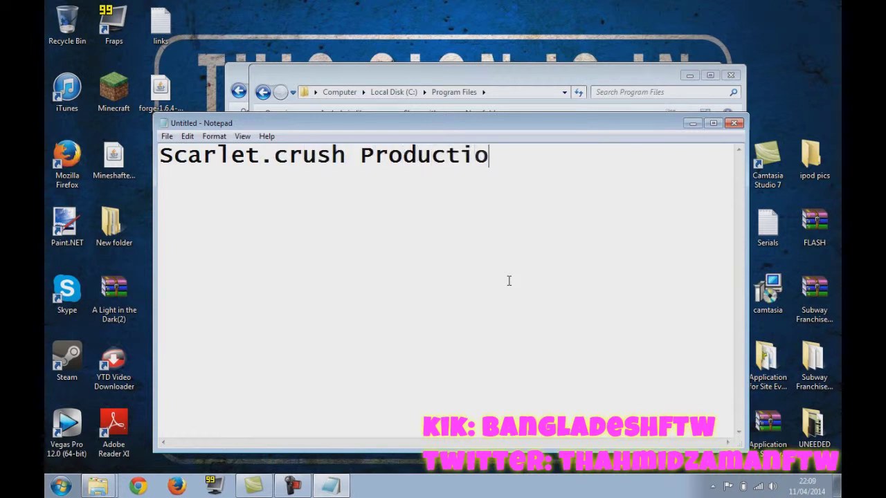
text(ns)
drag(536, 176, 49, 175)
key(ctrl+c)
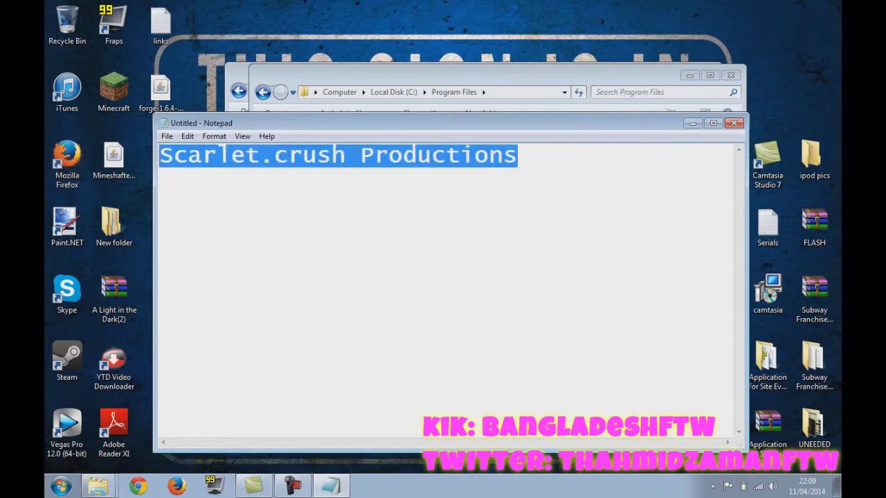
click(735, 124)
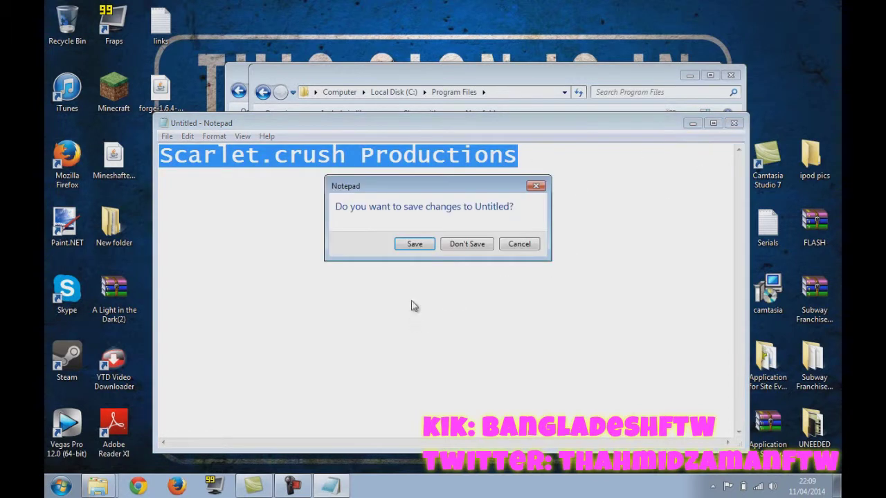
click(466, 245)
- Create a folder in Program Files, name it with the copied text "Scarlet.crush Productions", and open it
click(493, 116)
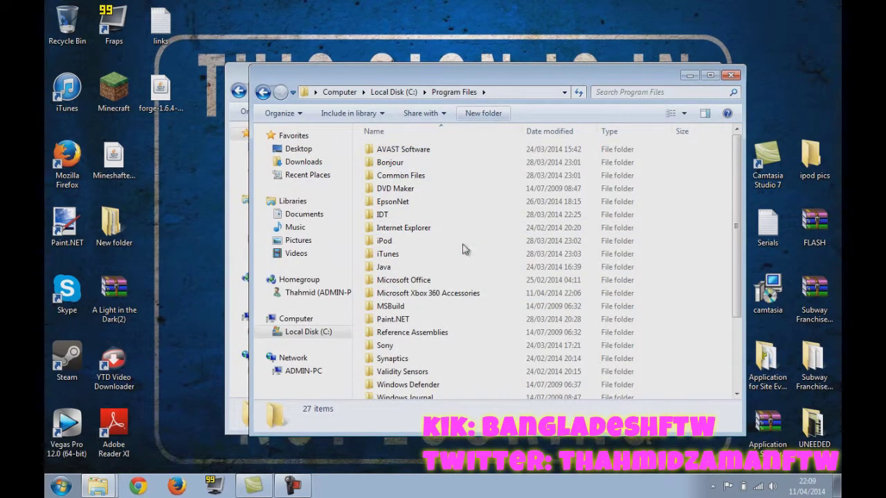
key(ctrl+v)
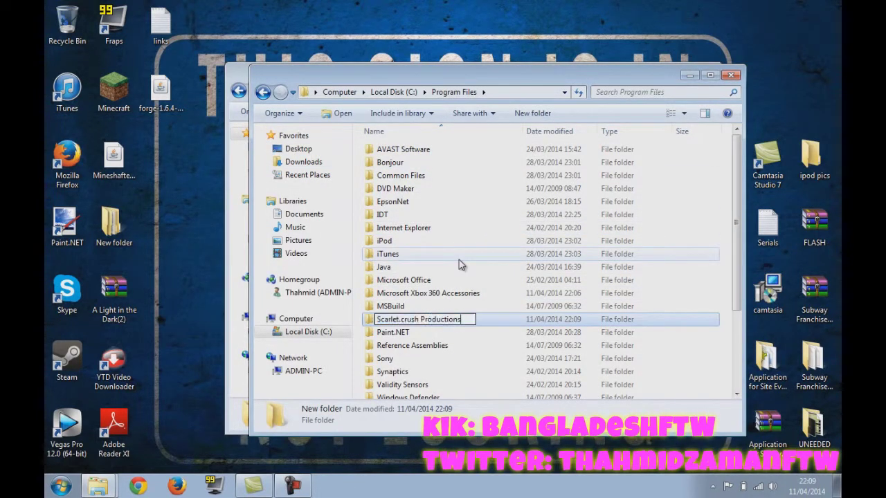
key(Return)
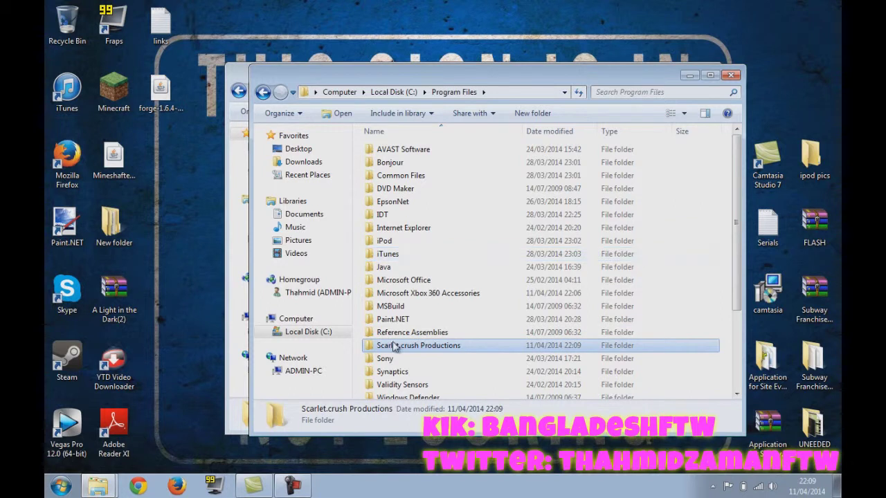
double_click(408, 347)
click(337, 79)
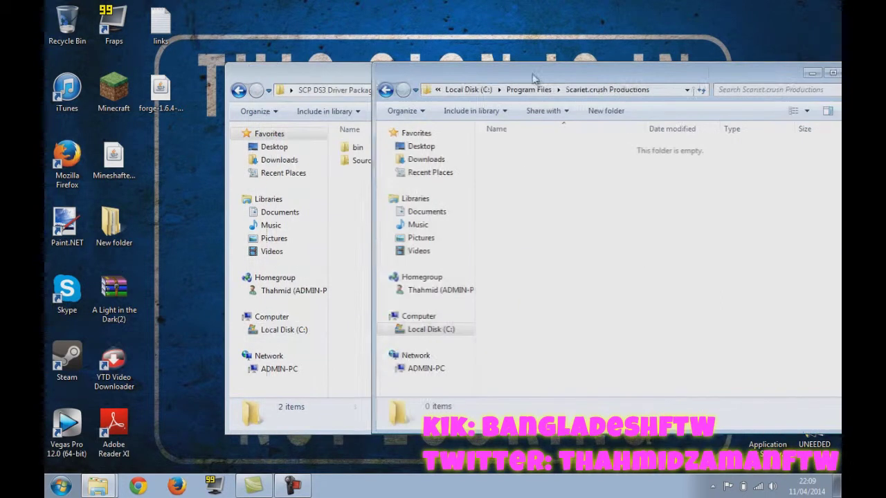
- Delete the Source folder from the inner ScpServer folder and return to ScpServer
click(361, 161)
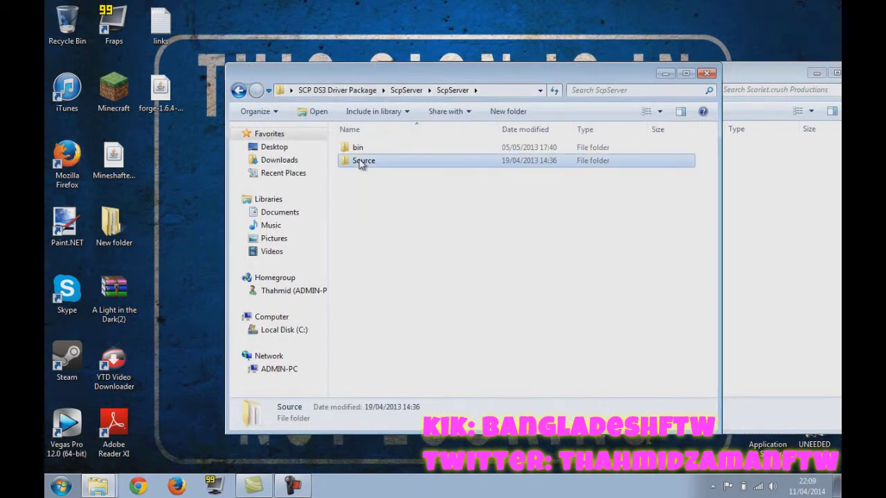
double_click(361, 161)
key(Delete)
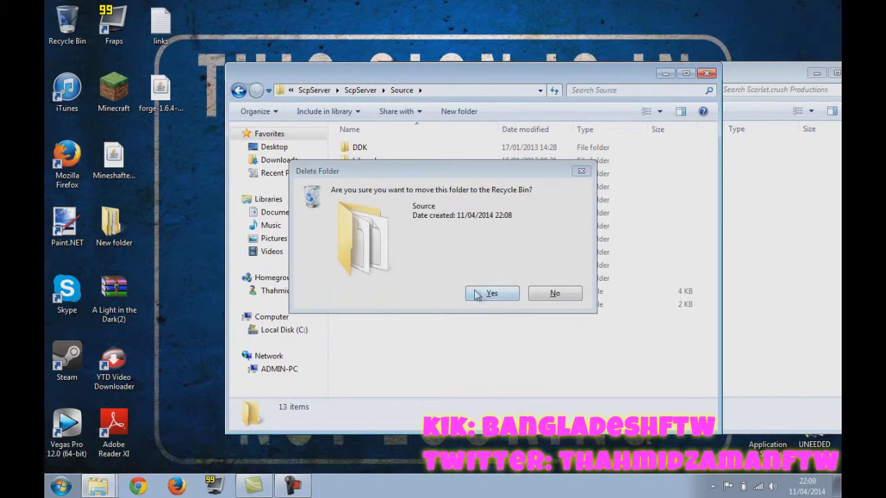
click(476, 295)
click(238, 90)
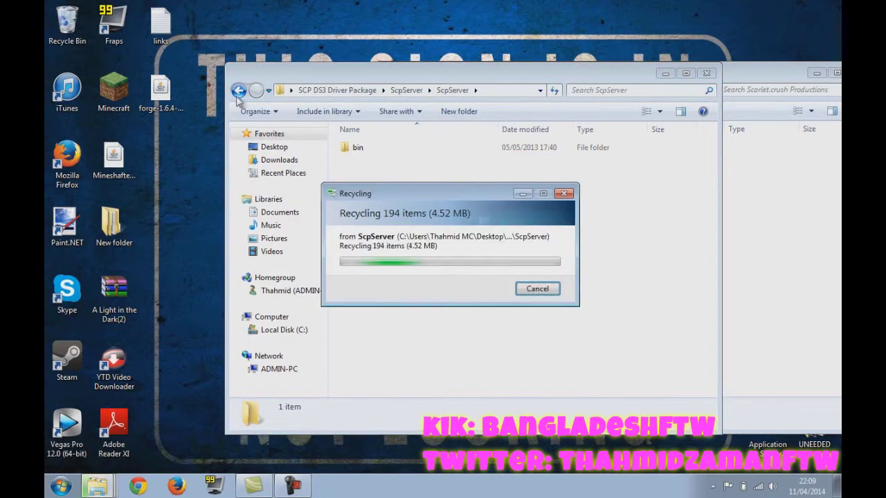
- Arrange the ScpServer window beside the Scarlet.crush Productions window so both folders' contents can be seen
drag(475, 73, 308, 60)
click(161, 127)
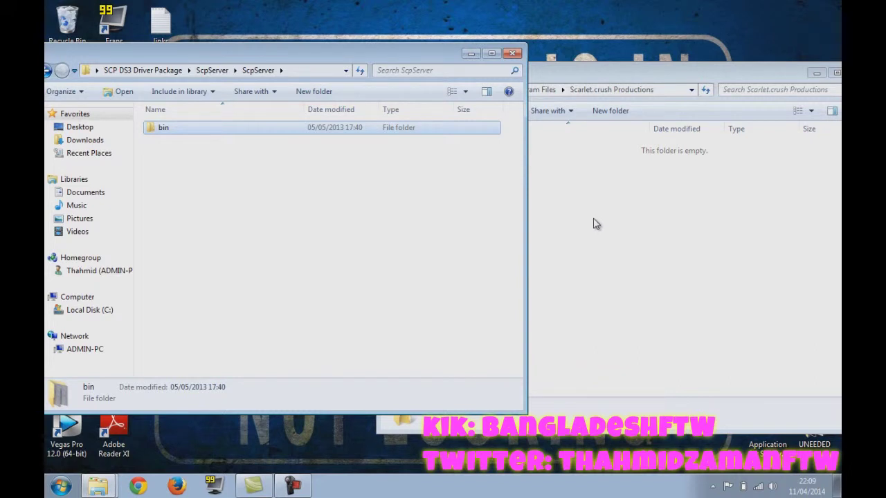
click(348, 198)
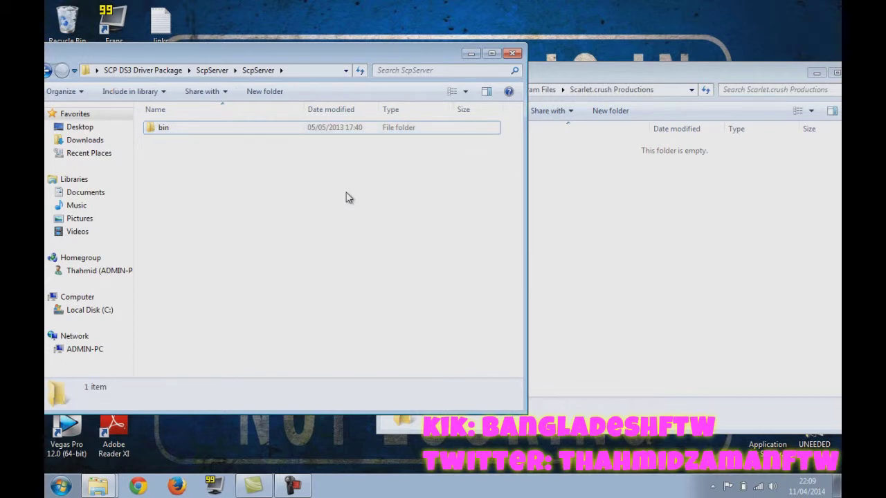
click(293, 486)
drag(239, 62, 170, 87)
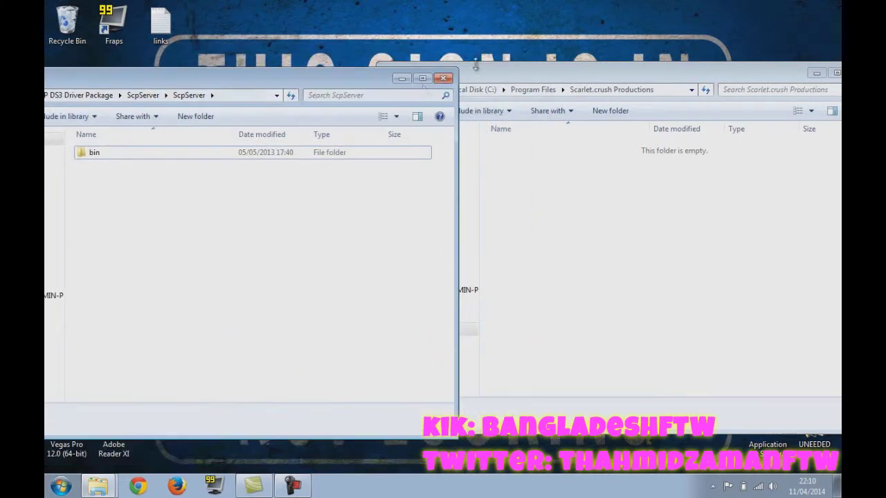
- Return to Program Files and rename the Scarlet.crush Productions folder to "Scarlet.Crush Productions"
click(538, 63)
click(390, 89)
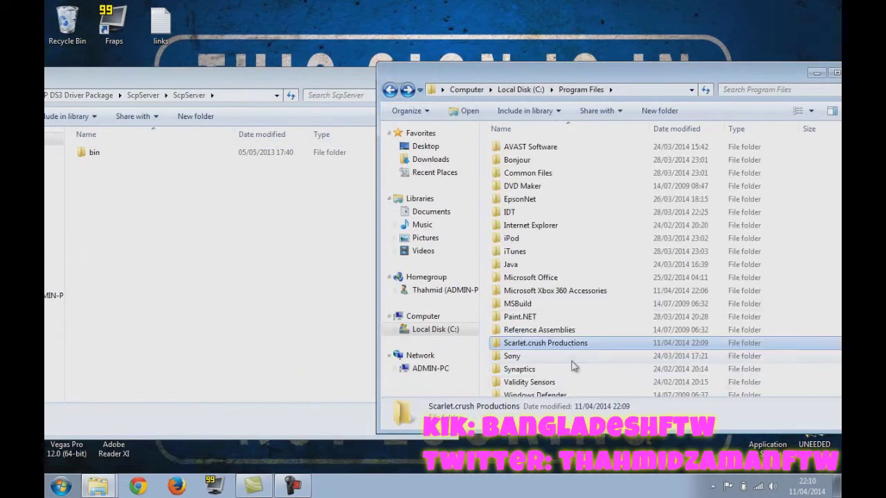
right_click(541, 346)
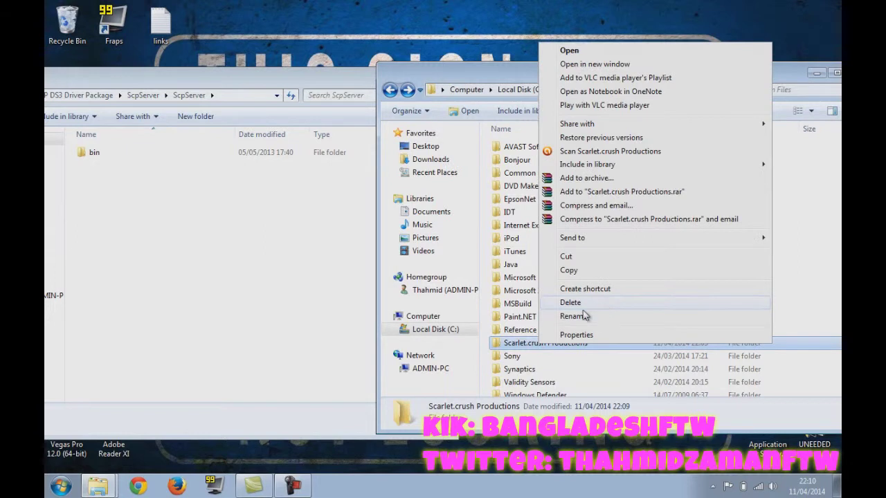
click(572, 316)
key(End)
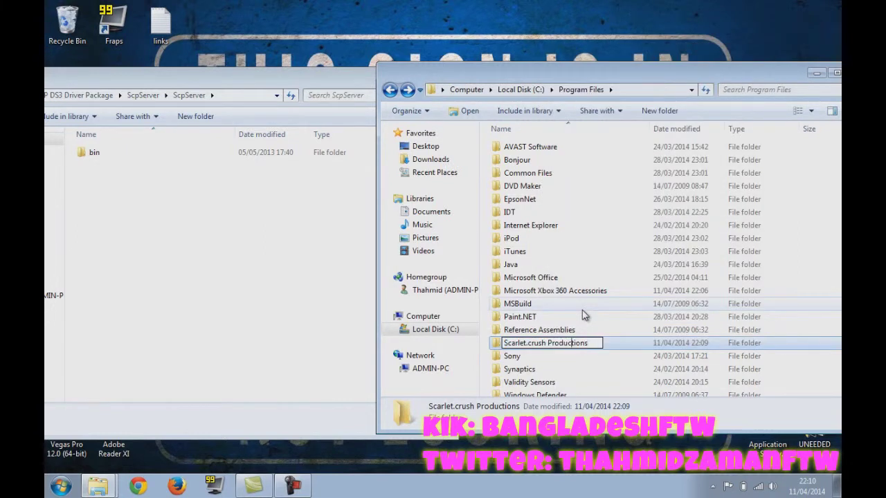
key(BackSpace)
text(C)
key(Return)
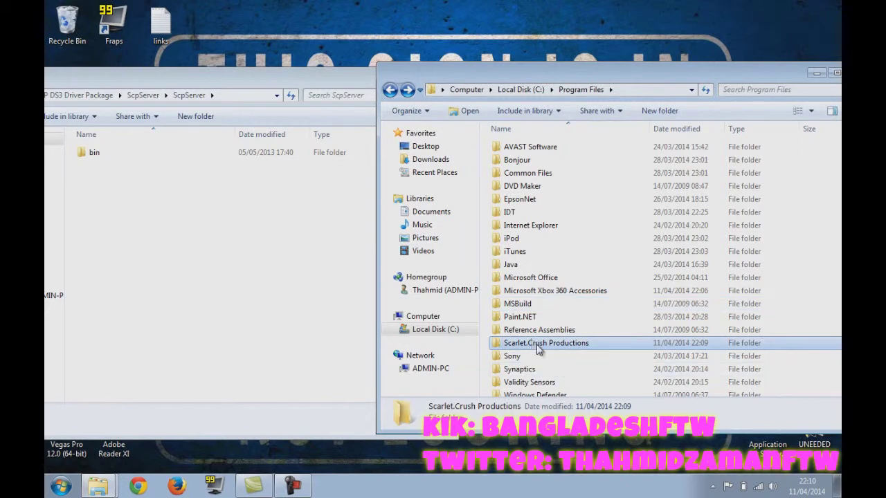
- Move the bin folder from ScpServer into the Scarlet.Crush Productions folder and close the ScpServer window
double_click(538, 350)
click(156, 187)
drag(93, 155, 597, 266)
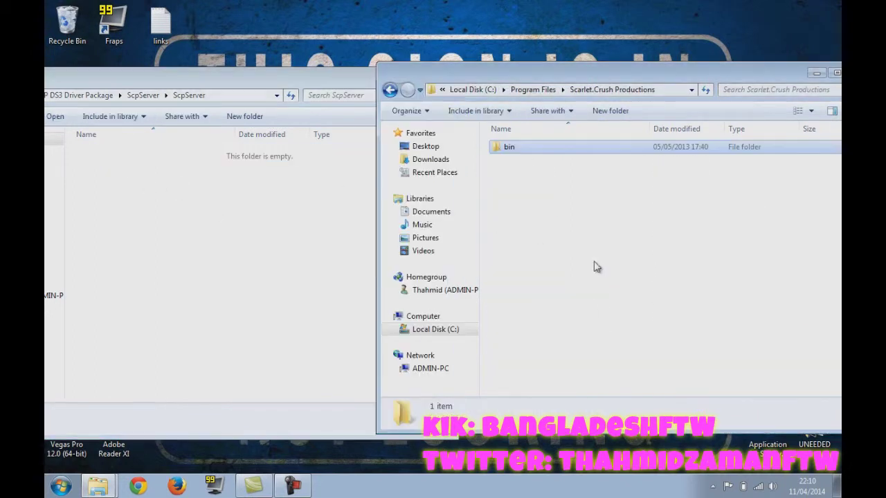
click(335, 80)
click(443, 79)
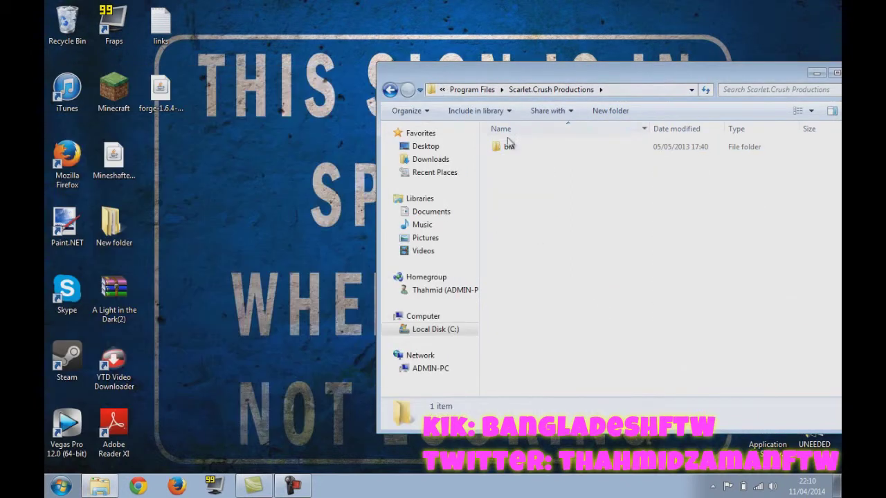
- Open the bin folder and create a desktop shortcut to ScpDriver
double_click(509, 147)
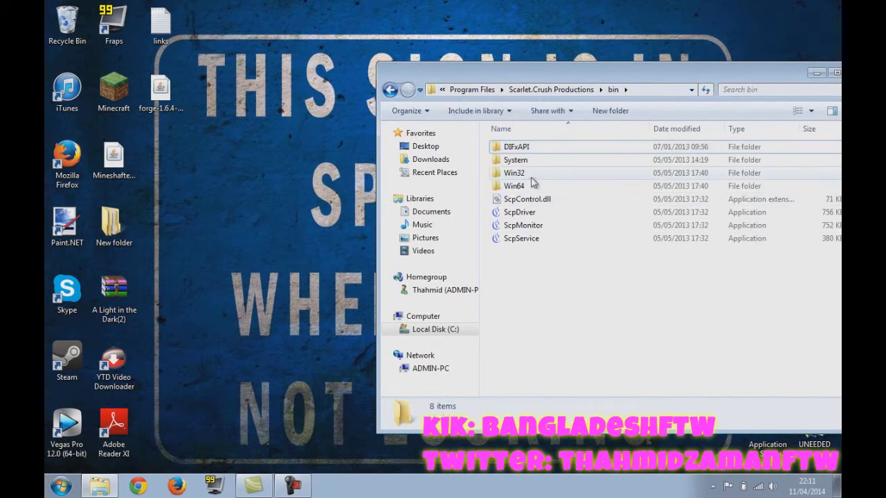
click(529, 215)
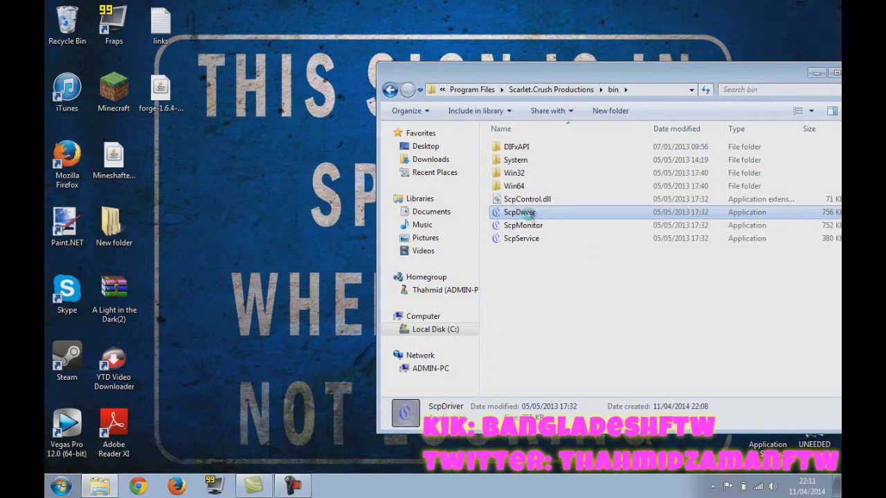
right_click(530, 215)
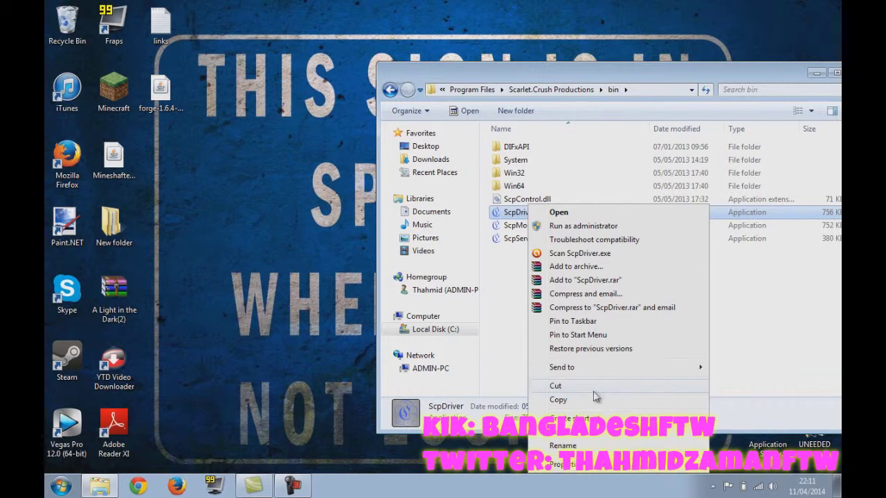
mouse_move(601, 369)
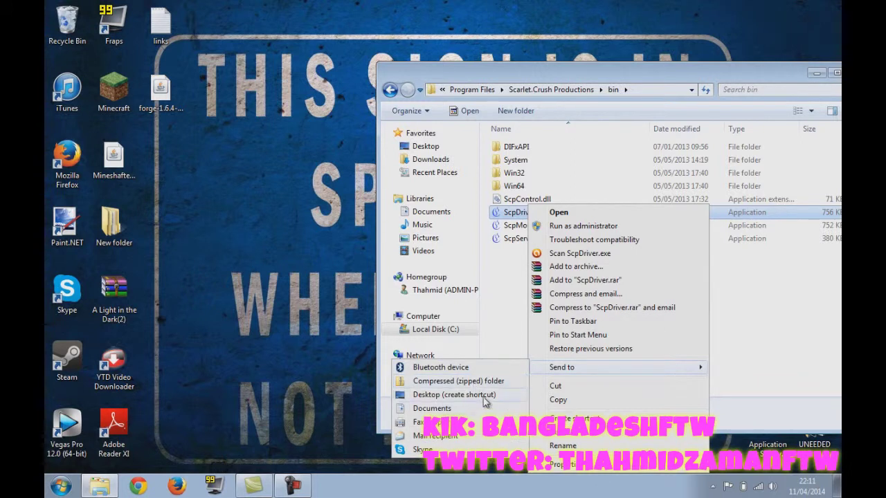
click(483, 395)
- Create a desktop shortcut to ScpMonitor and close the bin folder window
click(524, 226)
right_click(523, 227)
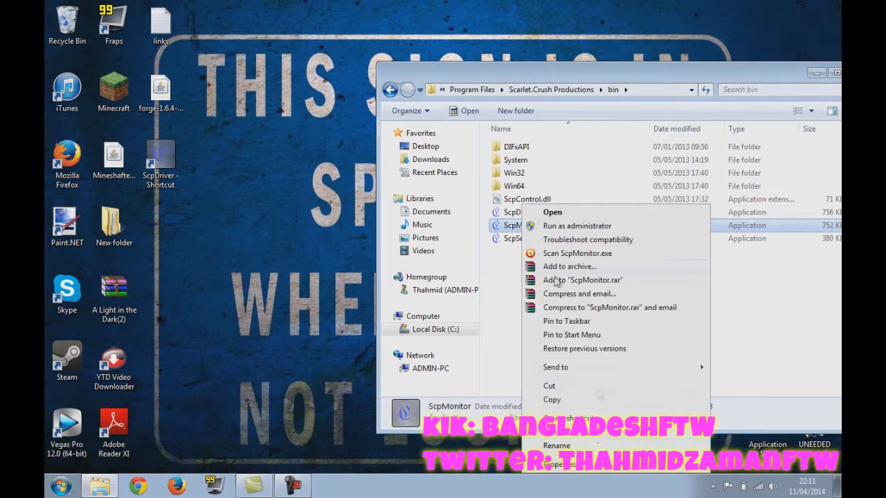
mouse_move(565, 370)
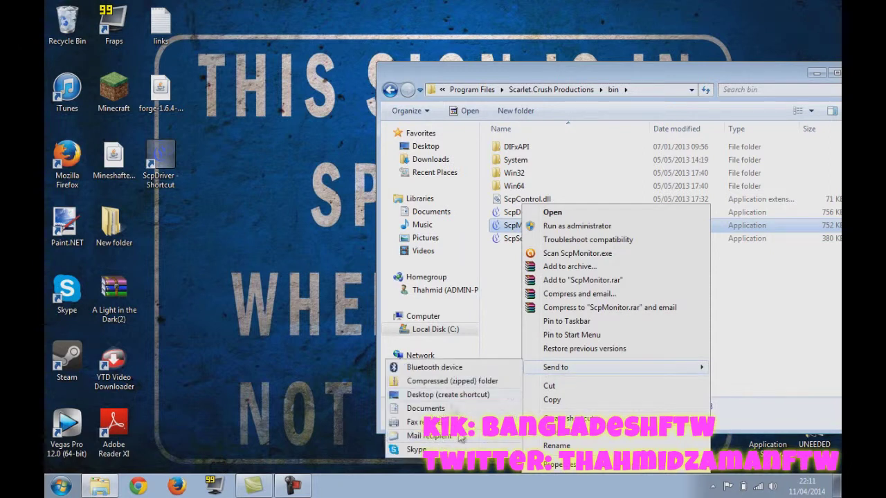
click(451, 396)
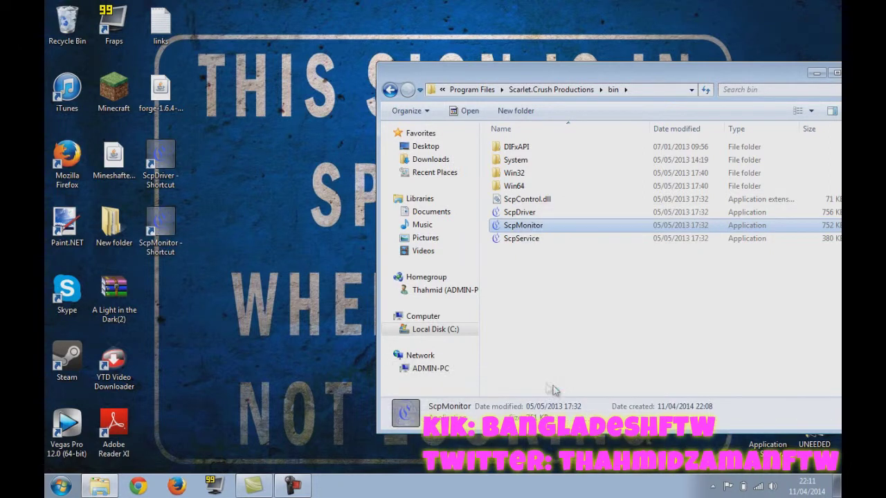
click(571, 312)
drag(766, 76, 610, 53)
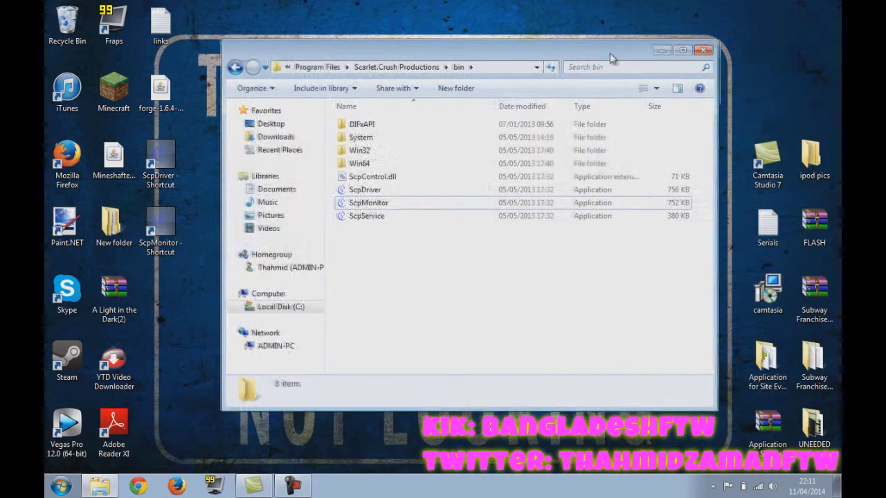
click(704, 51)
- Open Devices and Printers and move its window aside so the desktop shortcuts can be reached
click(61, 487)
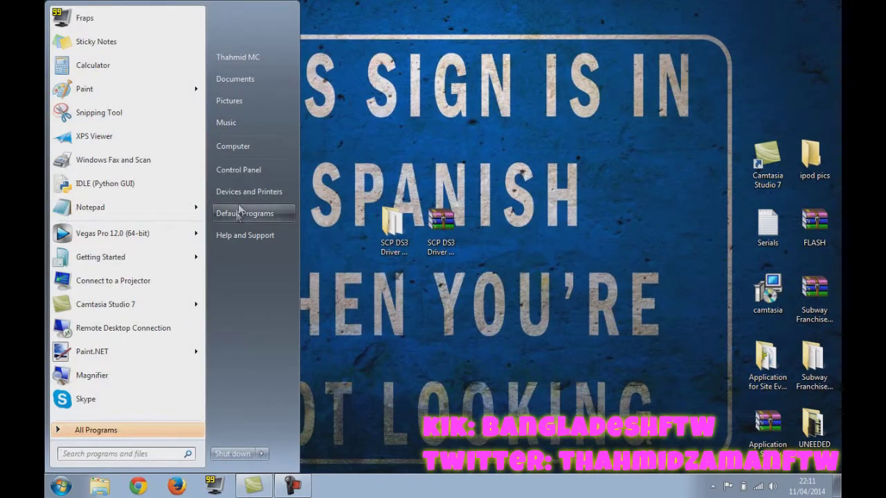
click(263, 196)
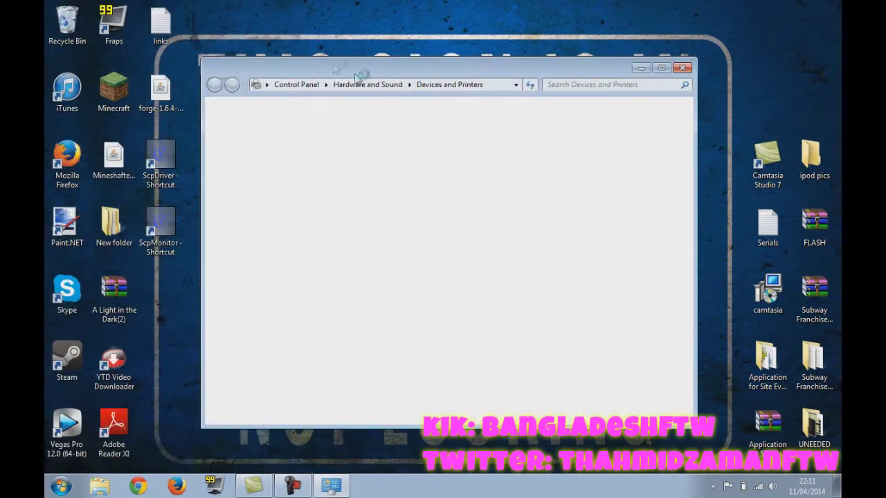
drag(364, 72, 503, 67)
- Run the ScpDriver desktop shortcut as administrator
right_click(157, 165)
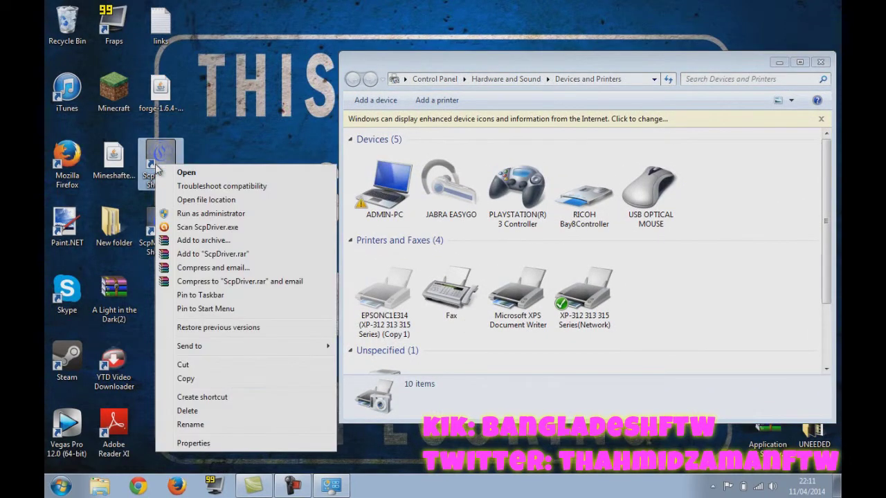
click(201, 213)
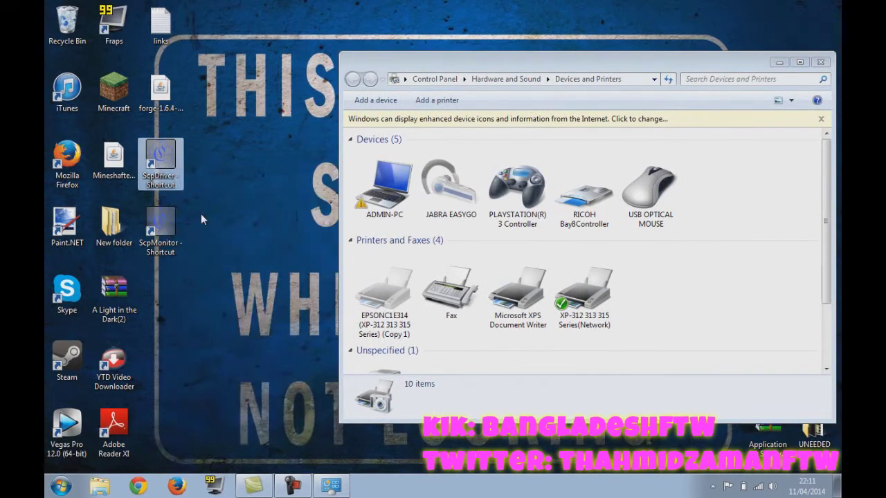
click(489, 196)
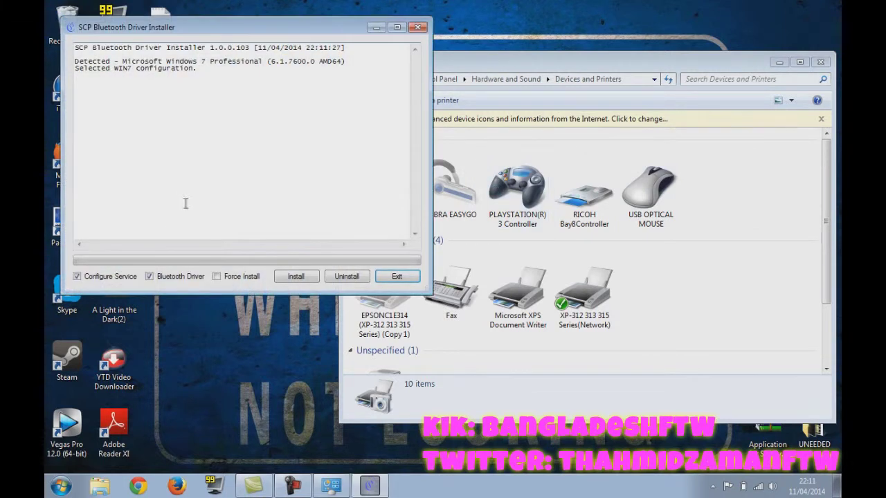
- Install the driver with Force Install enabled and Bluetooth Driver disabled, always trusting the publisher and allowing the Scarlet.Crush Productions device software
click(226, 277)
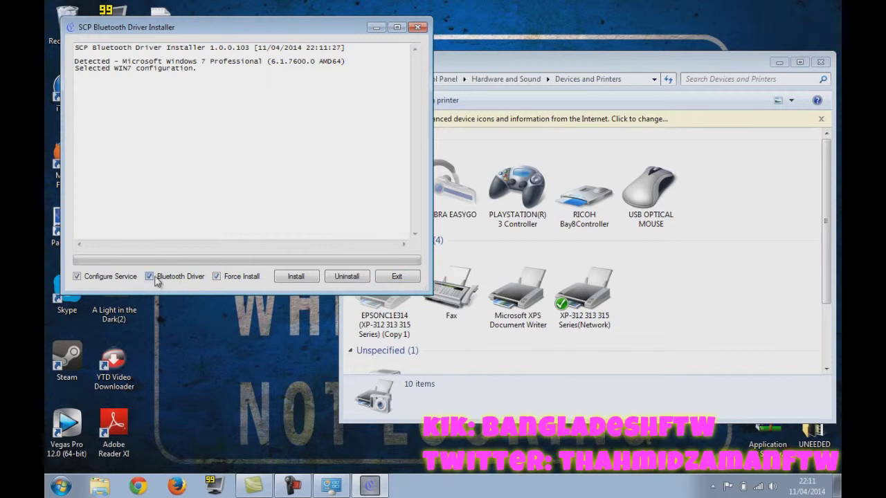
click(297, 277)
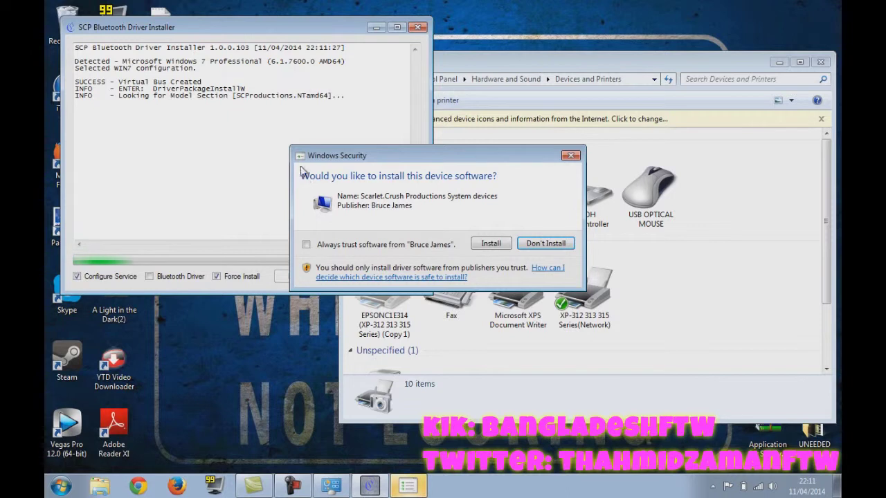
click(330, 246)
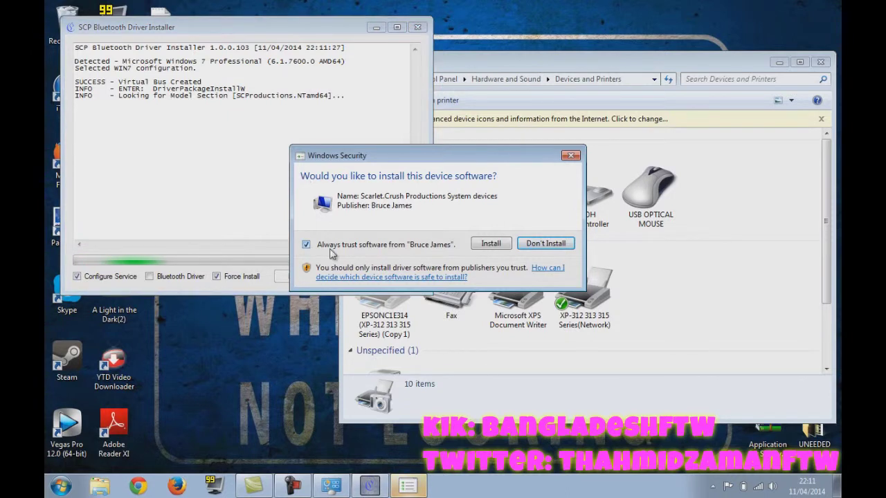
click(492, 245)
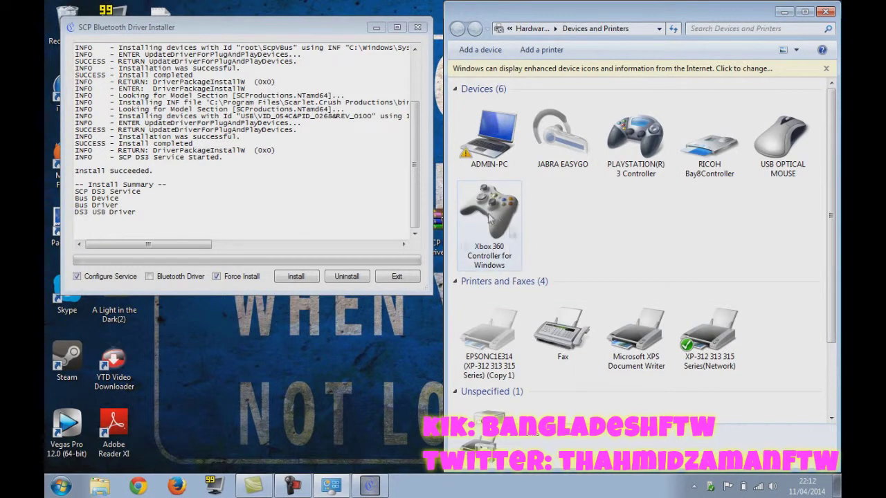
- Review the components listed in the install summary and exit the SCP Bluetooth Driver Installer
click(90, 194)
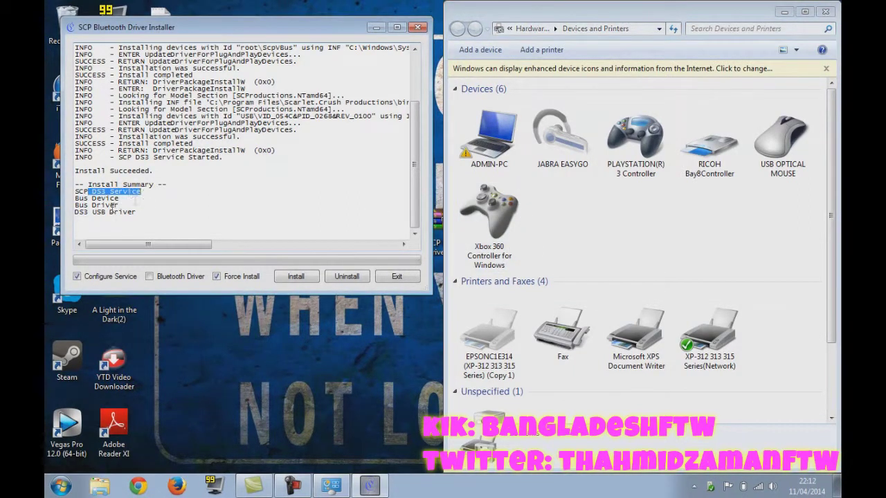
drag(80, 212, 149, 211)
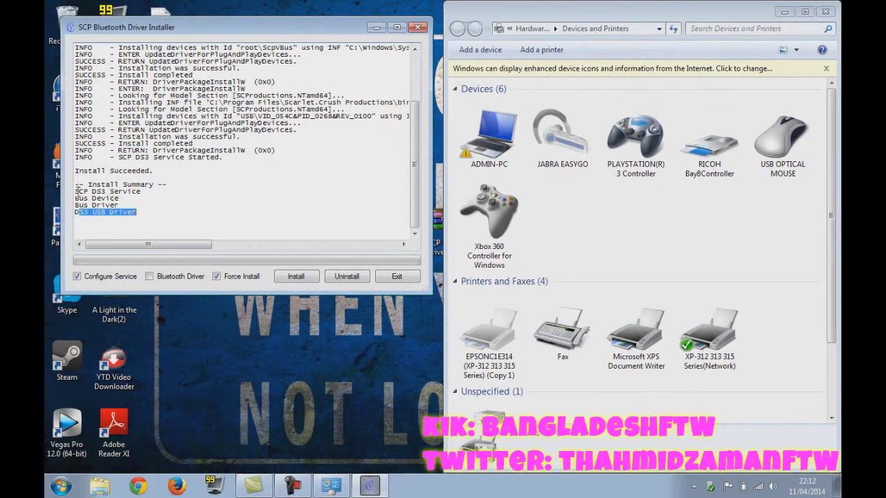
drag(78, 191, 142, 192)
drag(92, 205, 137, 202)
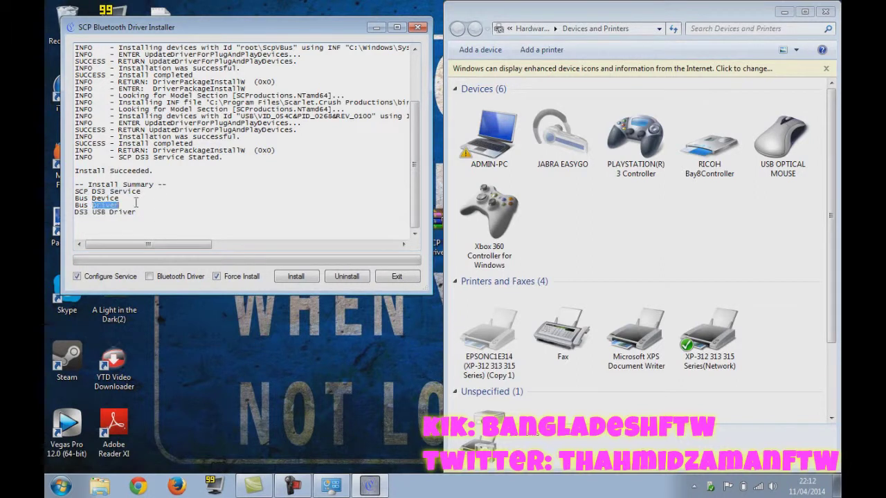
click(393, 280)
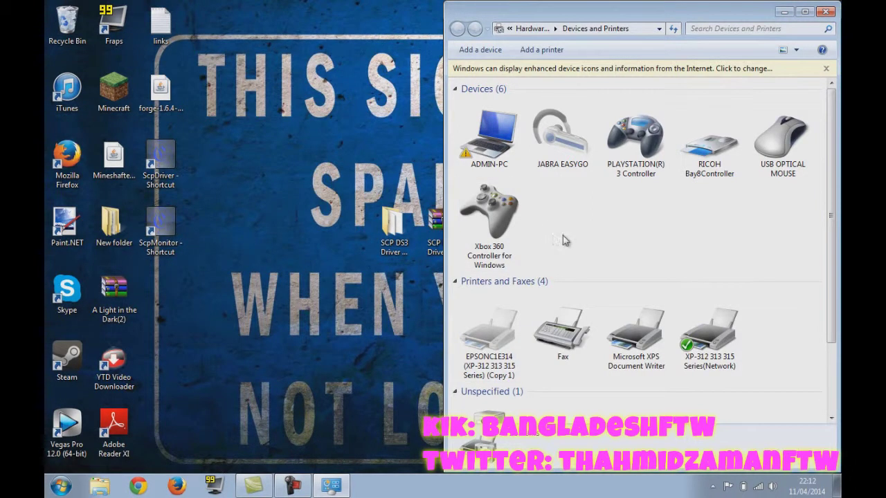
- Look over the connected controllers in Devices and Printers and close the window
drag(564, 235, 541, 227)
drag(602, 220, 696, 246)
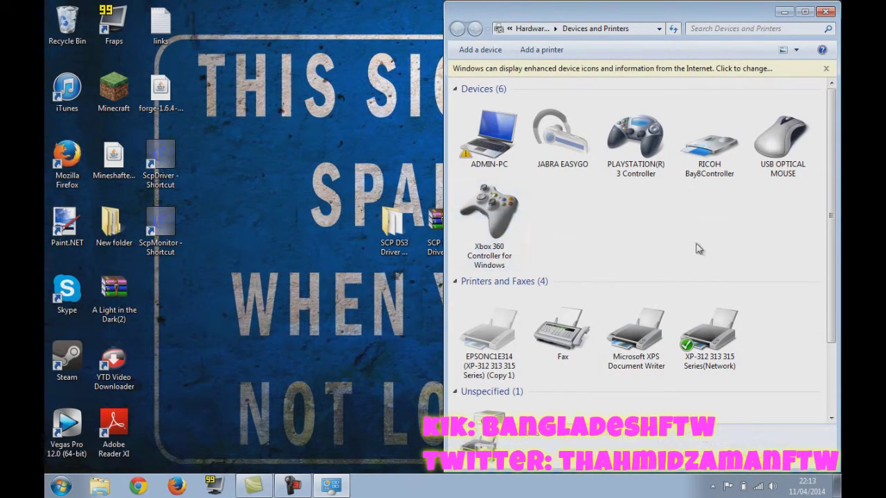
double_click(181, 172)
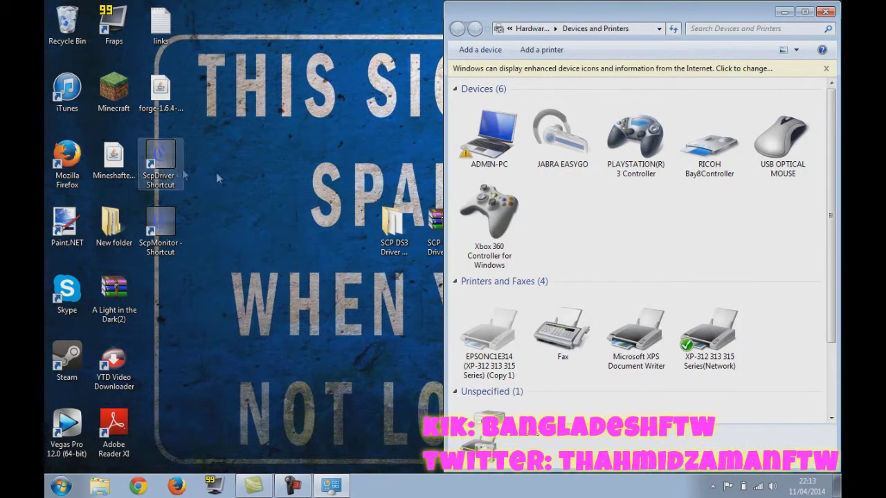
click(320, 168)
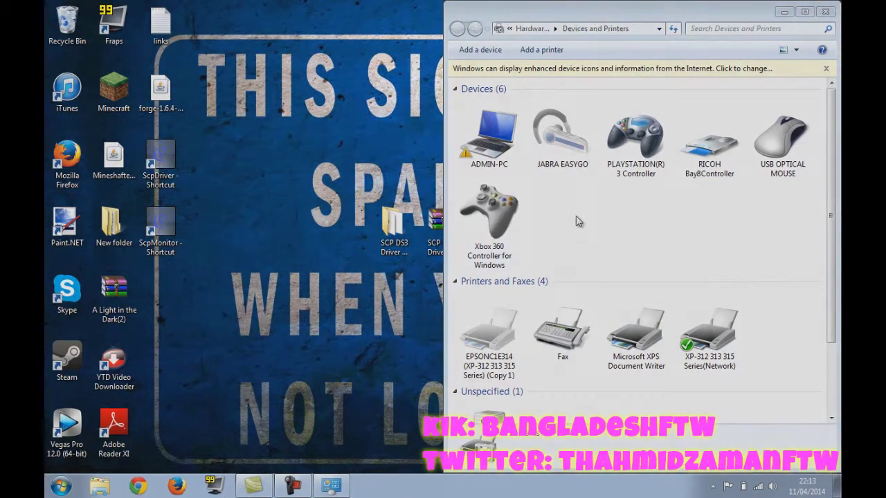
drag(578, 222, 521, 258)
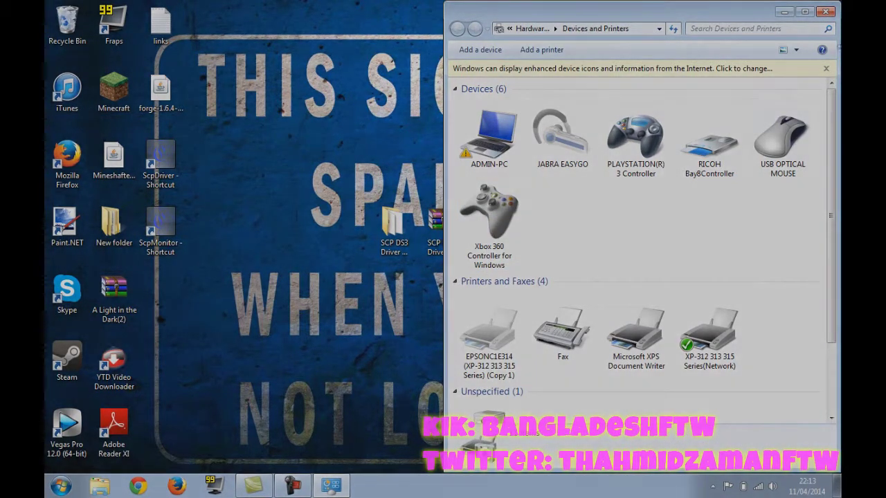
click(825, 11)
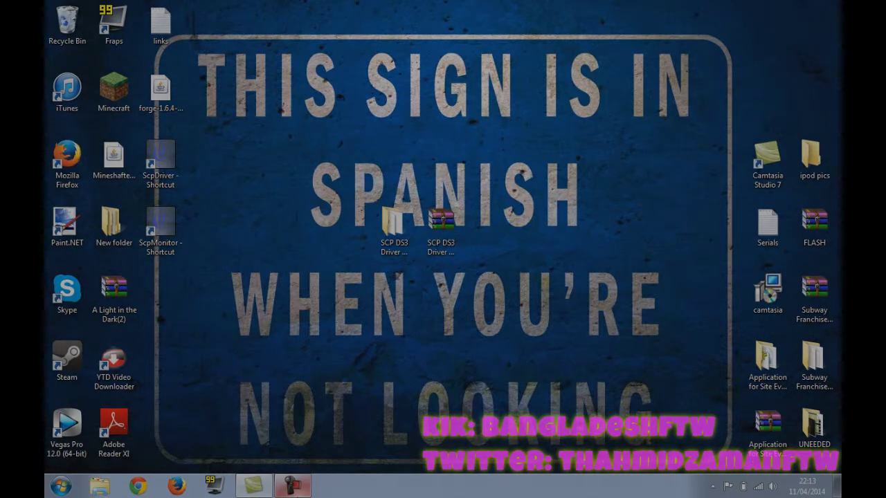